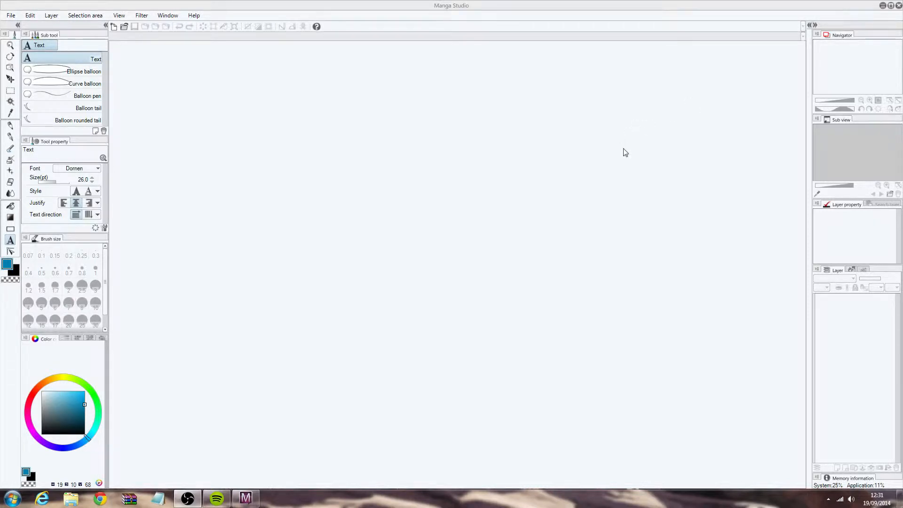
Begin a new canvas with a width of 1280 px and a height of 720 px.
click(13, 16)
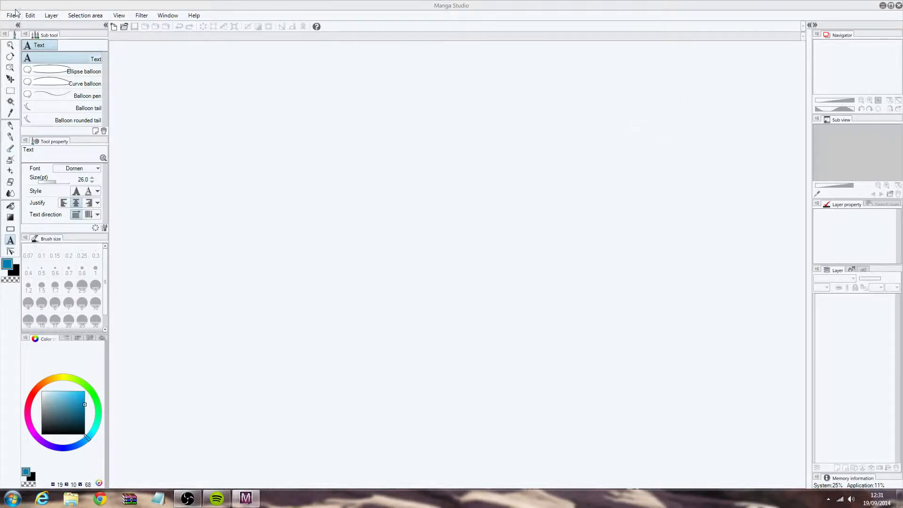
click(8, 15)
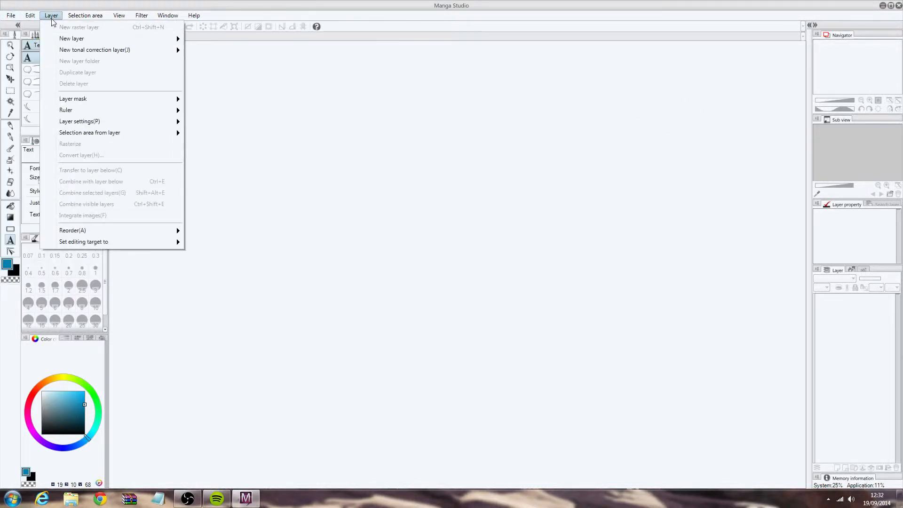
click(18, 27)
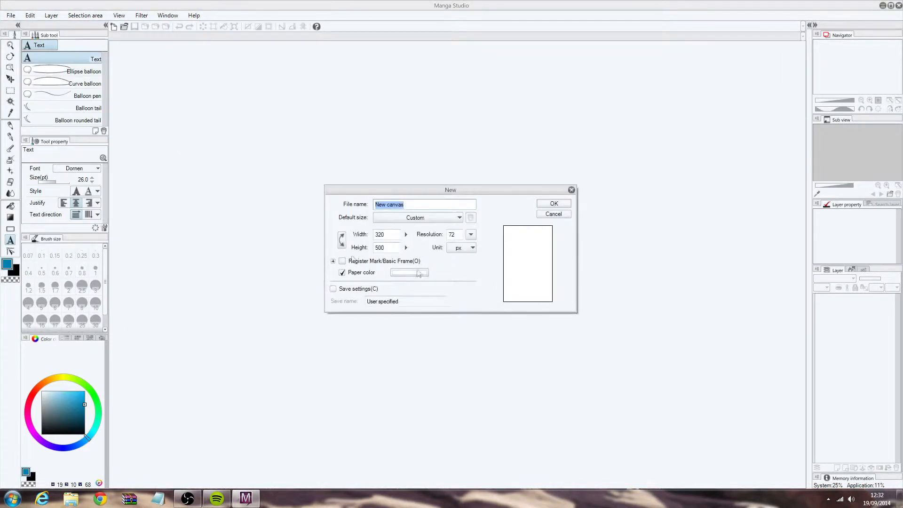
key(Tab)
key(Tab)
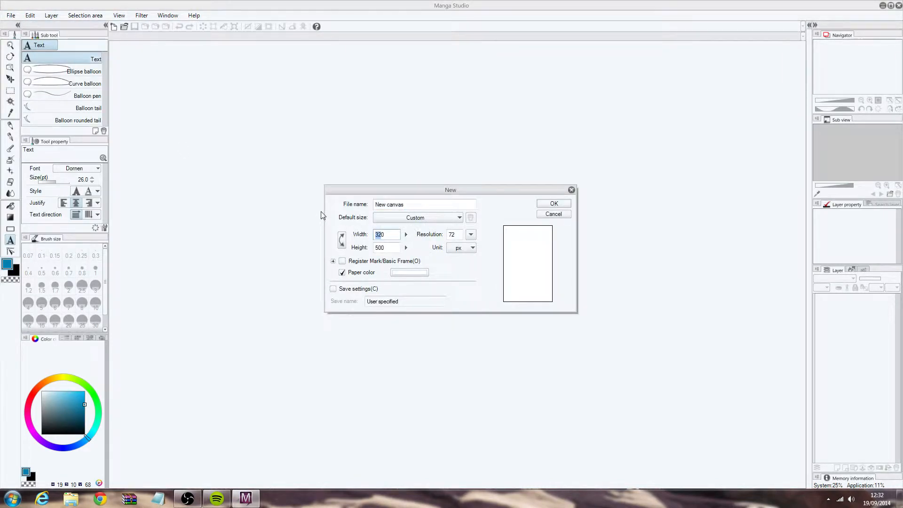
text(1280)
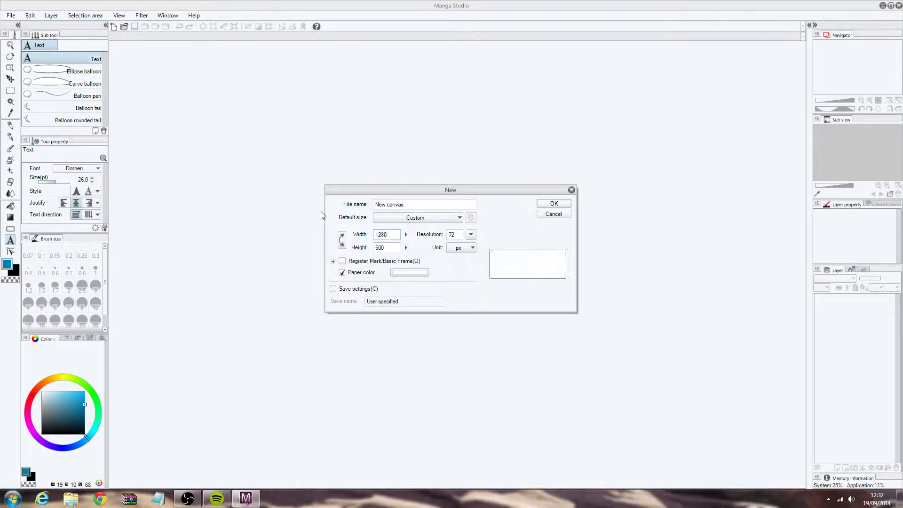
key(Tab)
text(720)
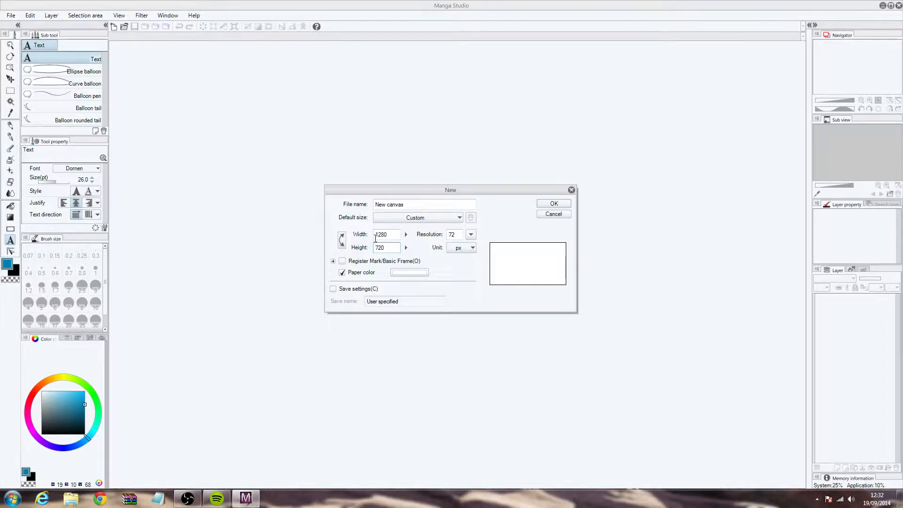
Set the new canvas to 72 dpi with pixels as the unit and create it.
click(471, 235)
click(476, 283)
click(471, 234)
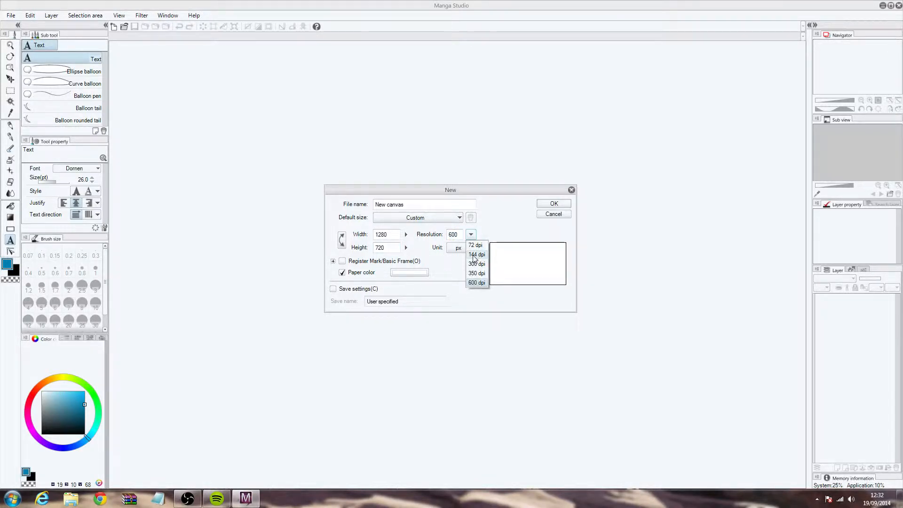
click(475, 255)
click(471, 234)
click(472, 245)
click(458, 248)
click(452, 250)
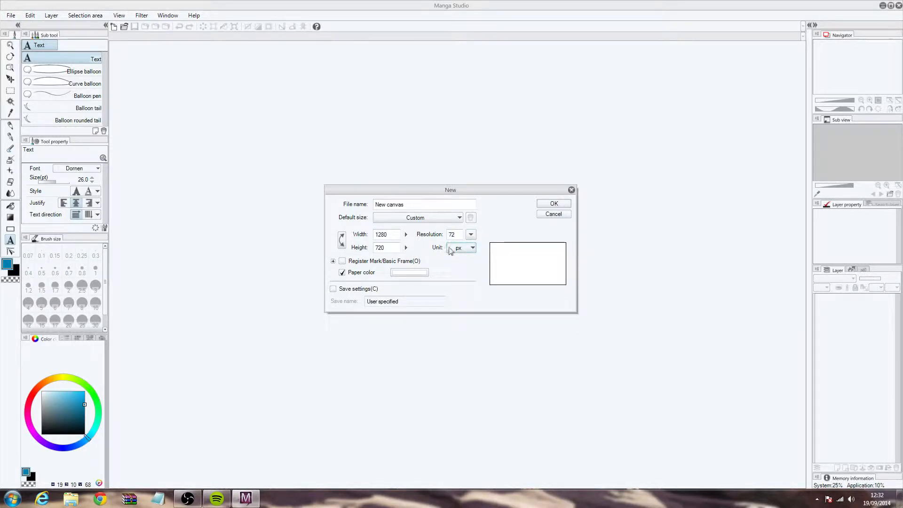
click(554, 203)
Delete the Paper layer and fill the empty Layer 1 with the current blue.
right_click(858, 326)
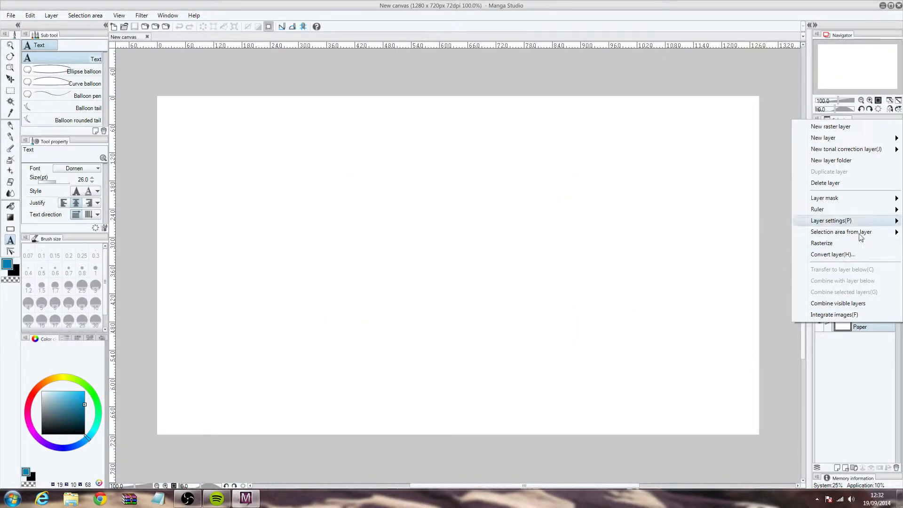
click(844, 183)
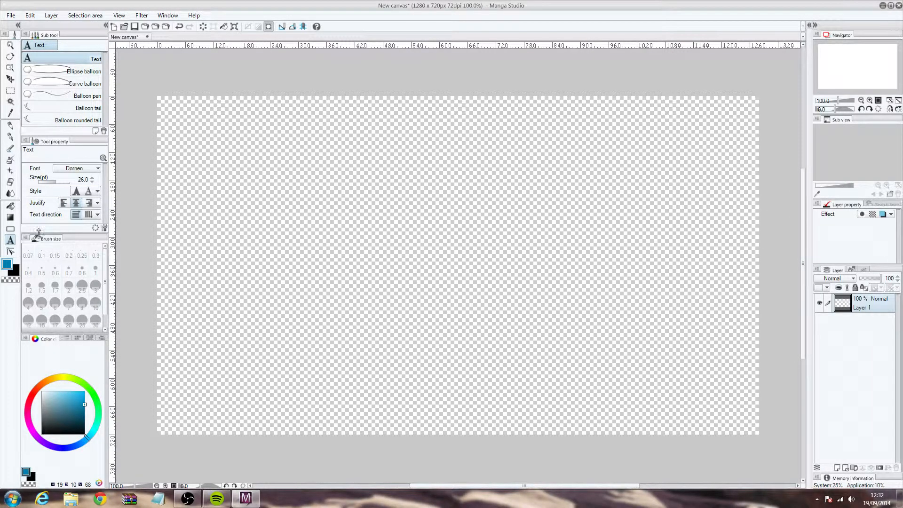
click(10, 207)
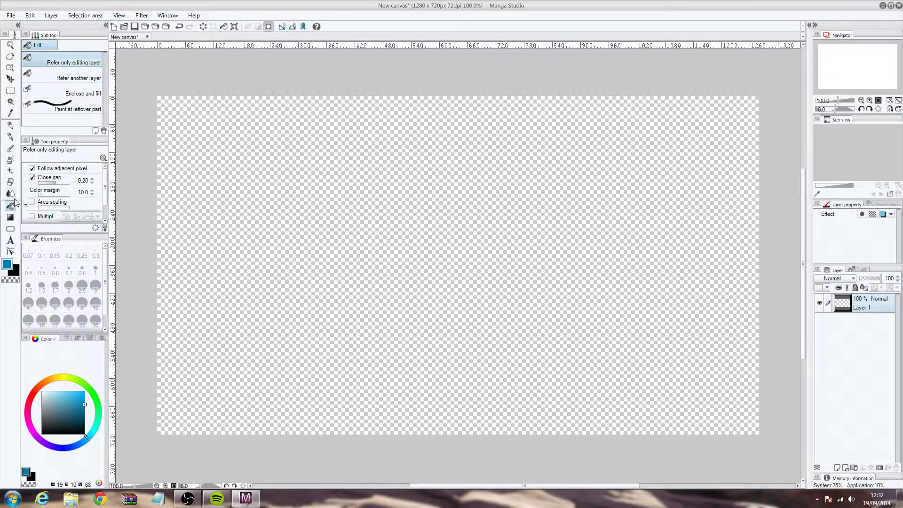
click(372, 387)
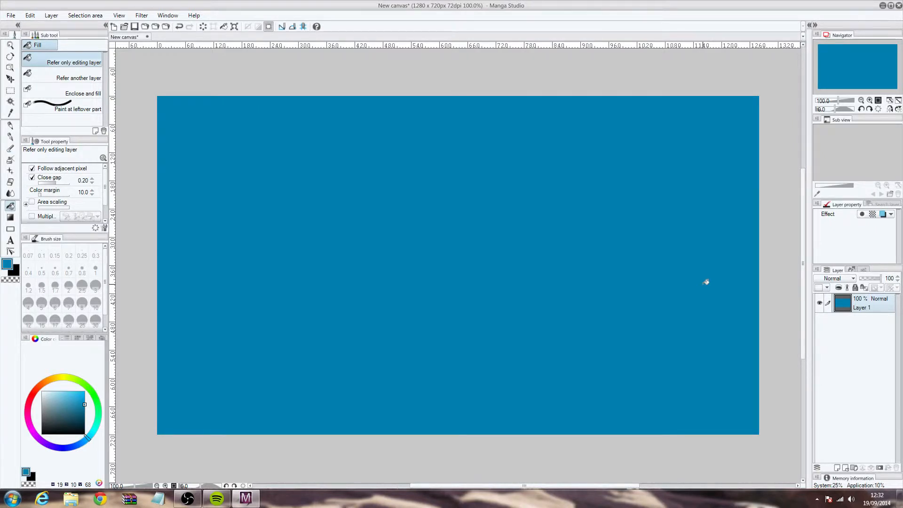
Open the existing thumbnail MCLP Ep#110.png to examine it as an example, and close it again.
click(17, 17)
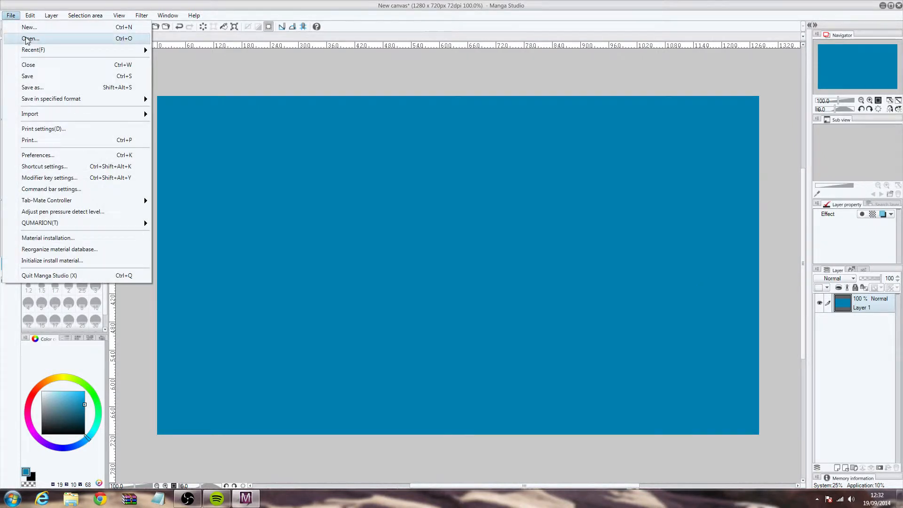
click(26, 37)
double_click(379, 142)
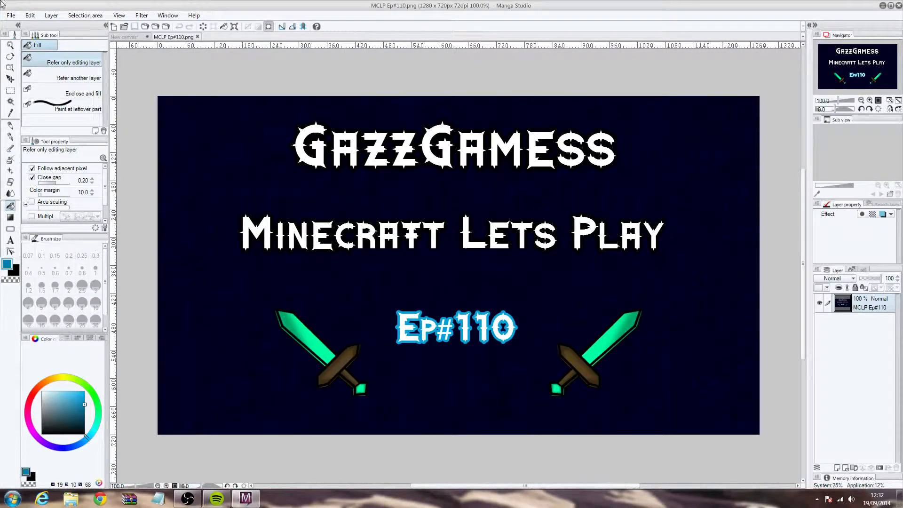
click(12, 18)
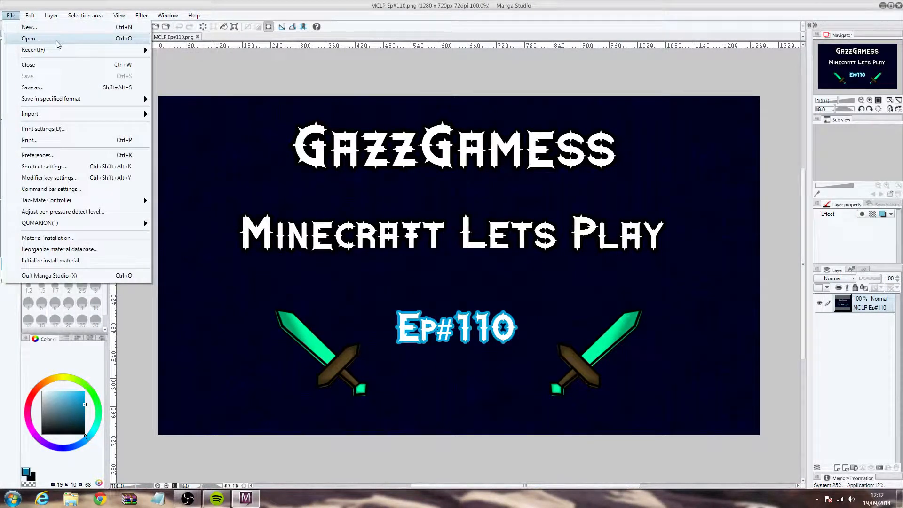
click(566, 87)
click(199, 37)
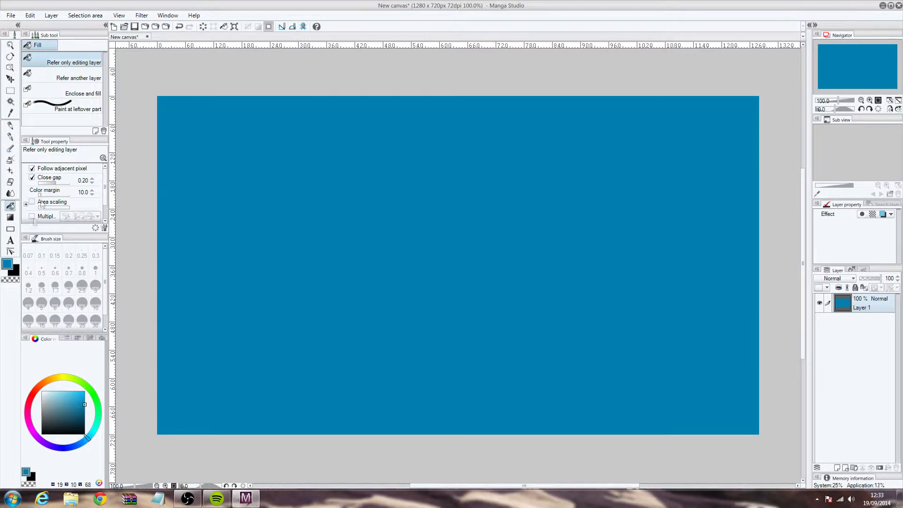
Add the text "GazzGraphics" in the upper part of the blue canvas, in the Dornen font at 26 pt.
click(10, 241)
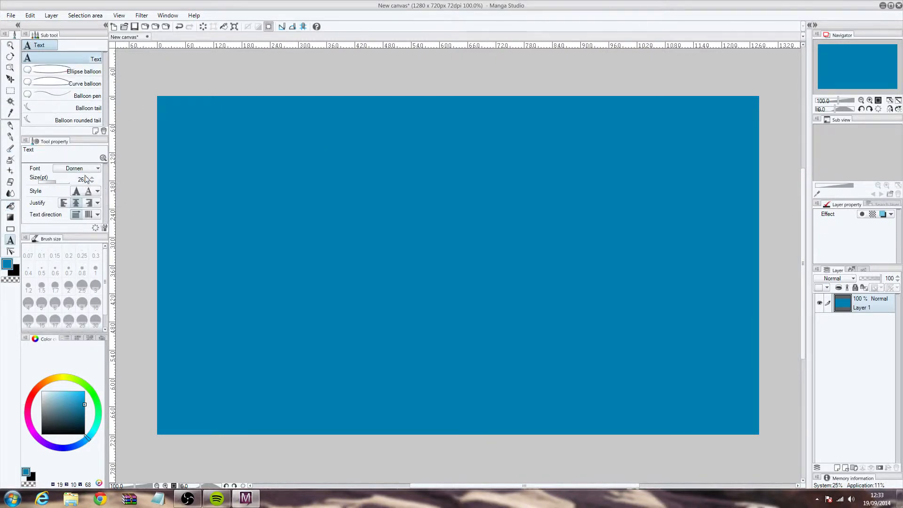
click(387, 149)
text(Manga Studio)
key(BackSpace)
key(BackSpace)
key(BackSpace)
key(BackSpace)
key(BackSpace)
key(BackSpace)
key(BackSpace)
key(BackSpace)
key(BackSpace)
key(BackSpace)
key(BackSpace)
key(BackSpace)
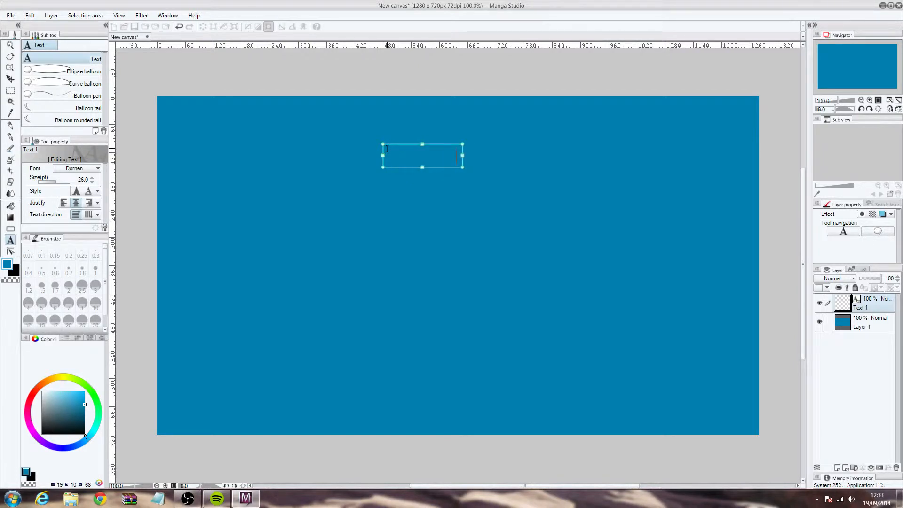
text(Manga Studio)
text(hics)
Recolor the whole "GazzGraphics" text to a very dark blue.
key(ctrl+a)
drag(46, 407, 14, 356)
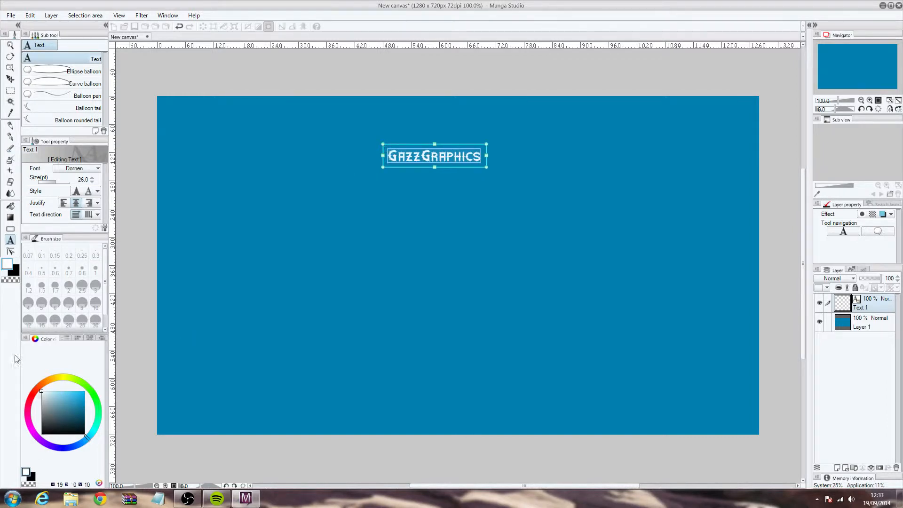
mouse_move(40, 427)
mouse_down()
mouse_move(104, 410)
mouse_move(107, 422)
mouse_up()
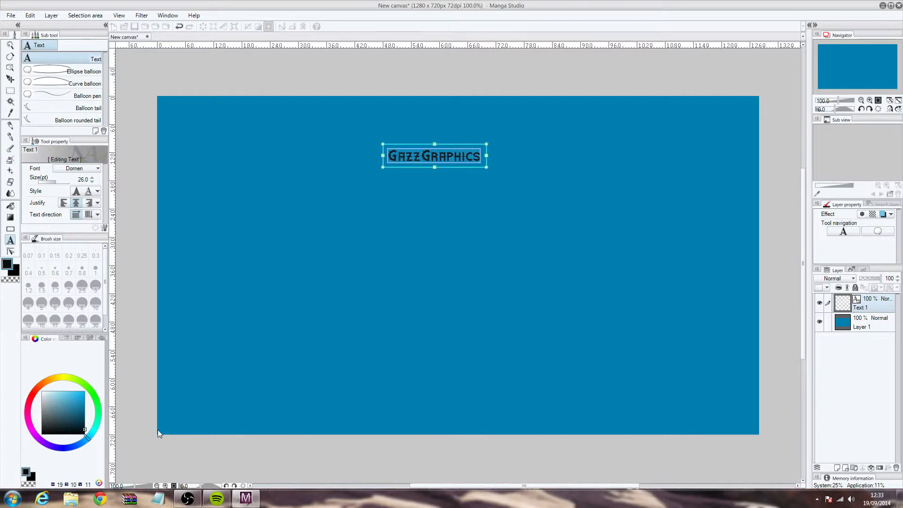
Enlarge the "GazzGraphics" text to about 112.9 pt and place it centered near the canvas's upper edge.
drag(436, 167, 437, 220)
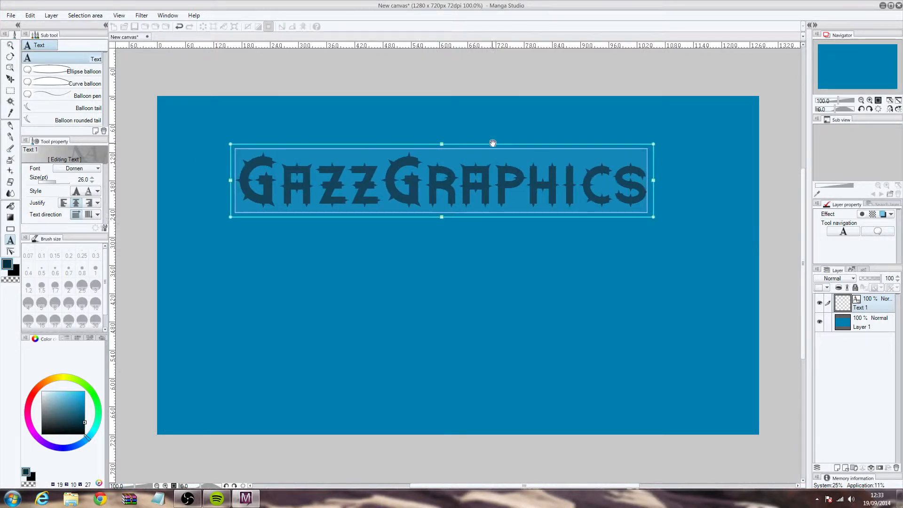
drag(495, 144, 524, 122)
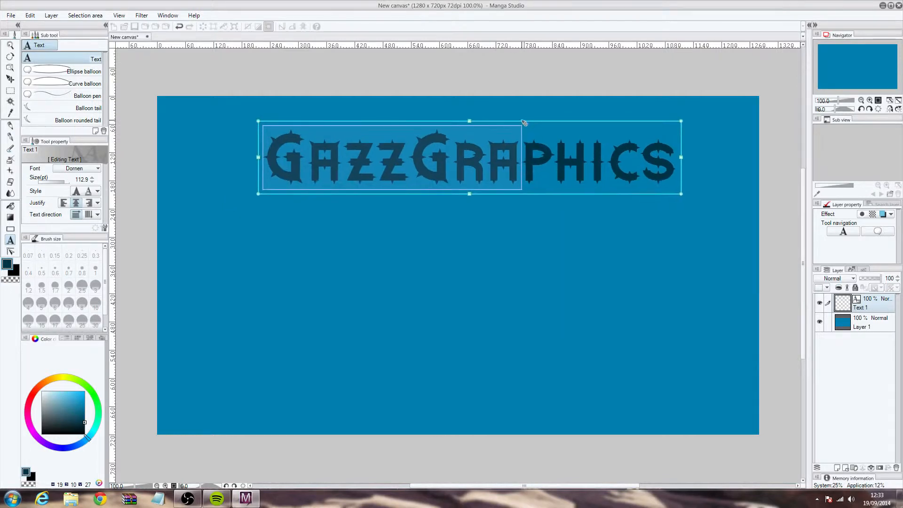
click(519, 218)
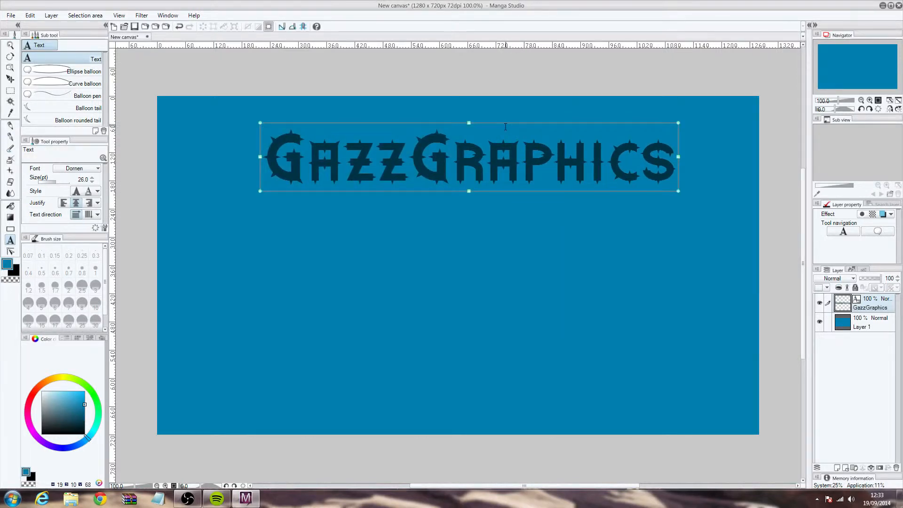
drag(509, 127, 499, 109)
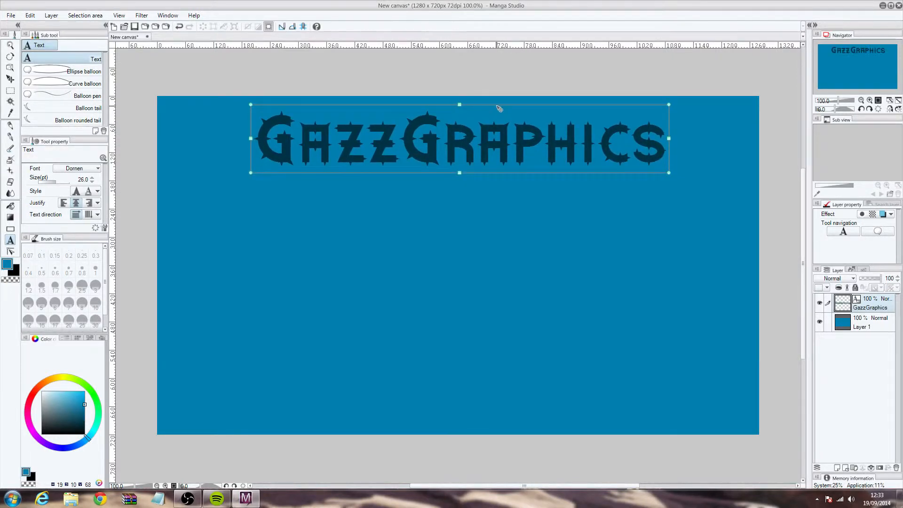
Break the title into two lines, "Gazz" above "Graphics", and move it to the middle of the canvas.
click(405, 143)
key(Return)
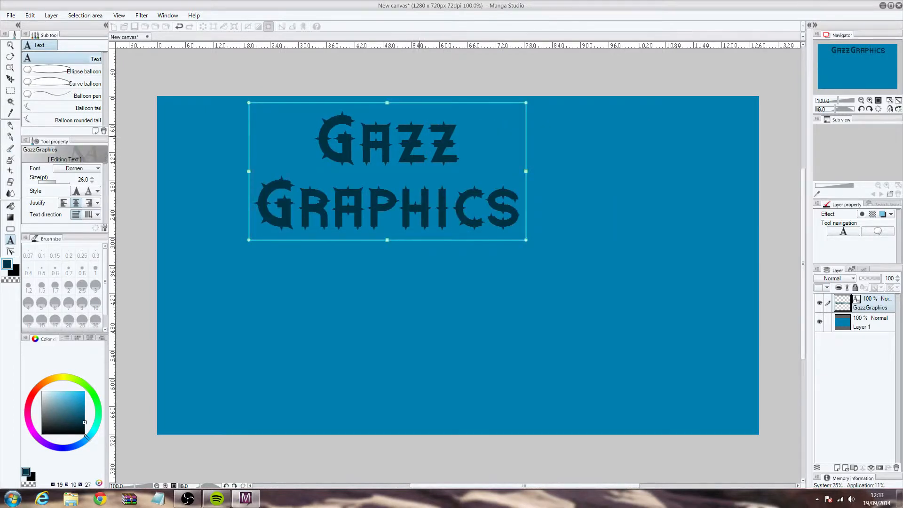
drag(440, 110, 506, 184)
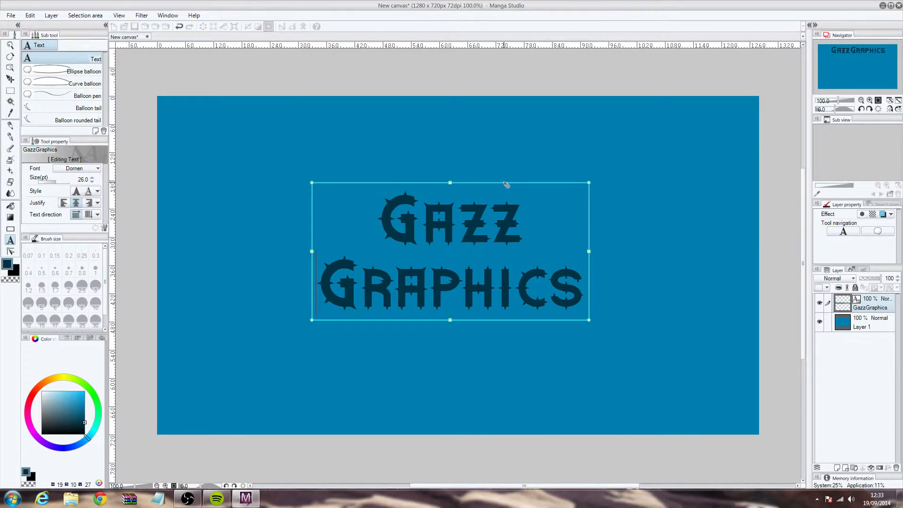
drag(526, 187, 530, 185)
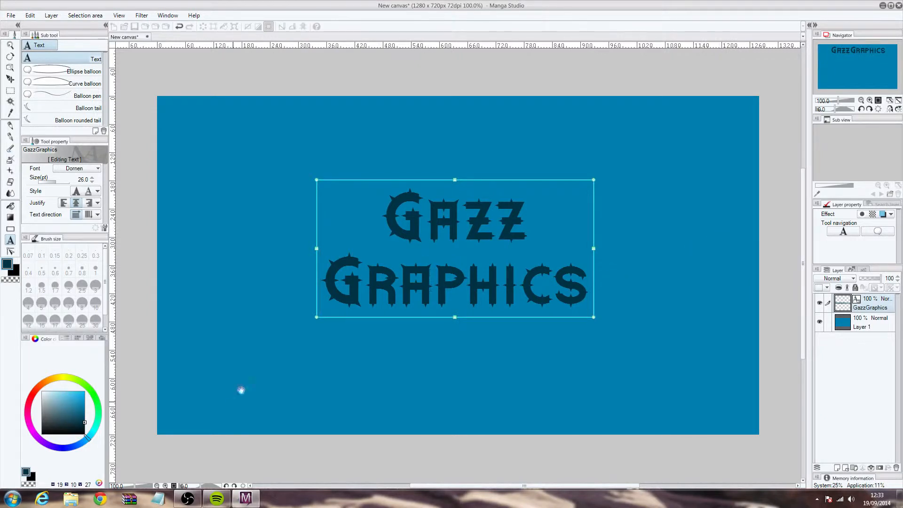
click(11, 208)
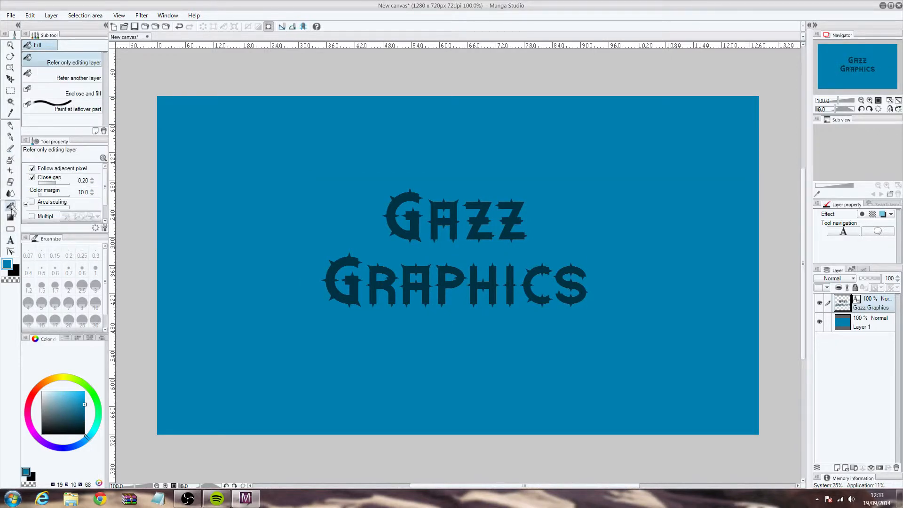
click(11, 217)
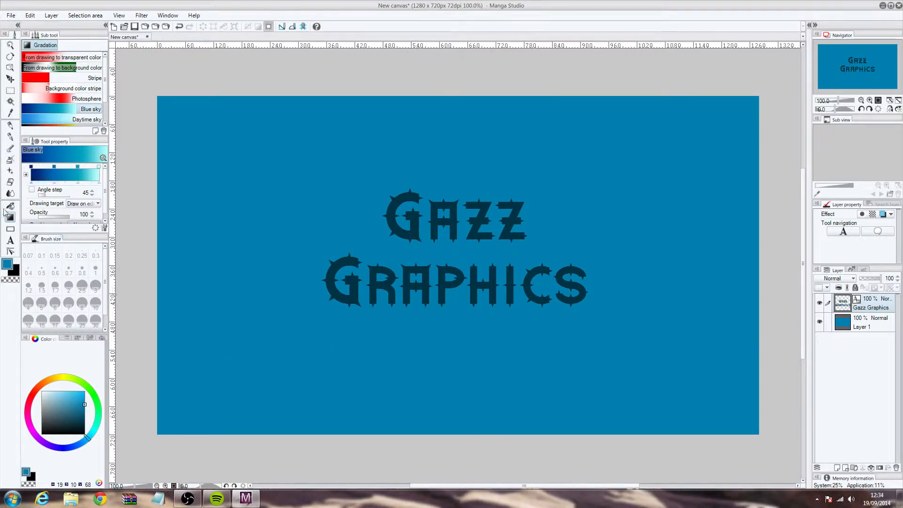
click(11, 242)
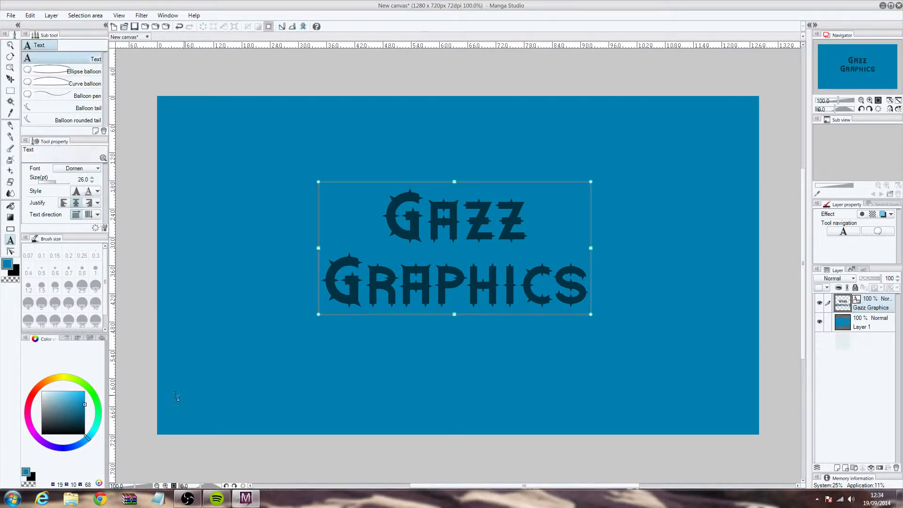
click(198, 403)
text(GazzGr)
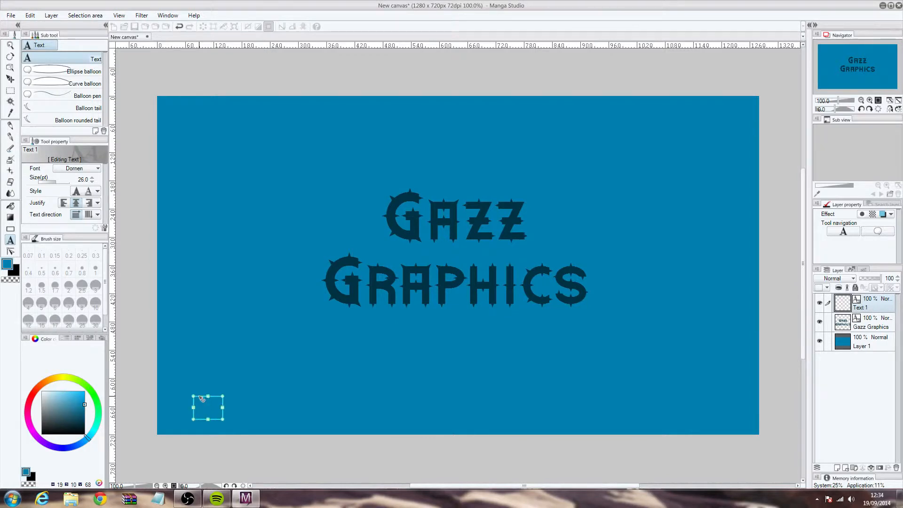
key(BackSpace)
key(BackSpace)
key(BackSpace)
key(BackSpace)
key(BackSpace)
key(BackSpace)
click(215, 413)
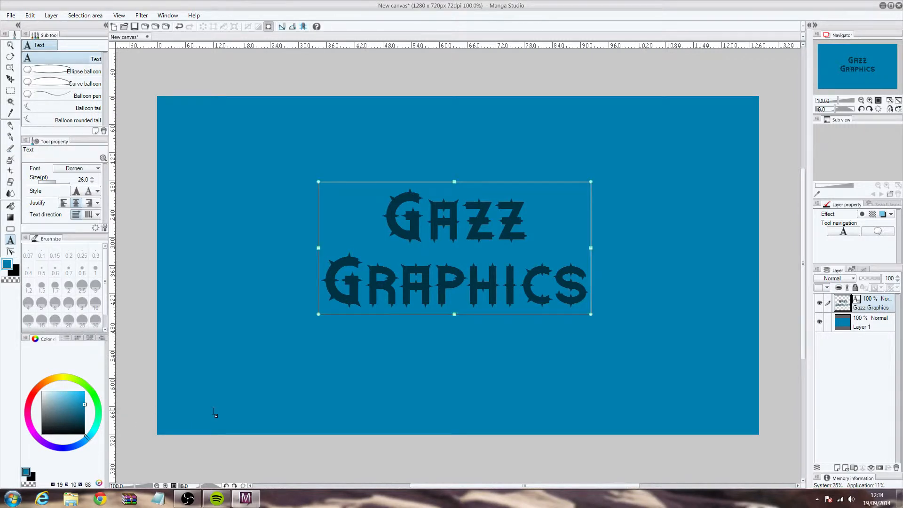
key(w)
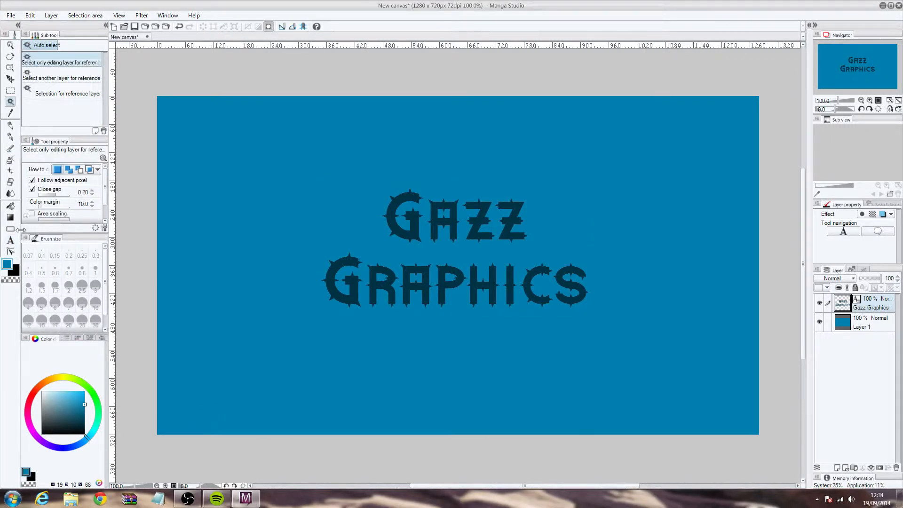
Add the caption "How to Make A Basic Thumbnail" near the canvas's lower-left corner in very dark blue, in Dornen at 26 pt.
click(10, 240)
drag(85, 415, 85, 425)
click(178, 401)
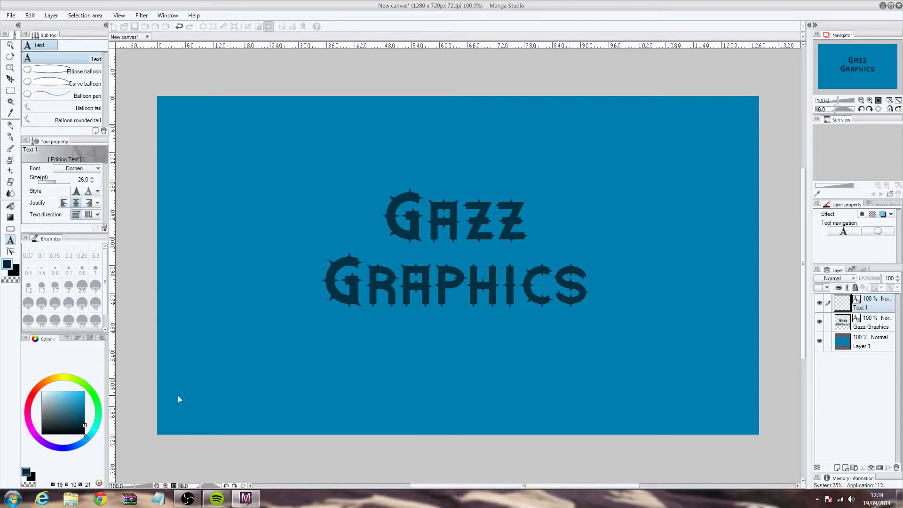
text(How to M)
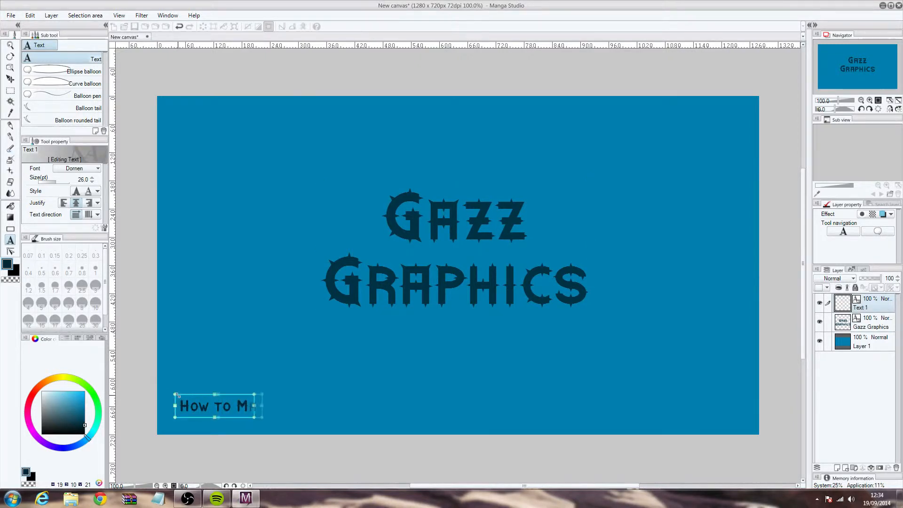
text(ak e A )
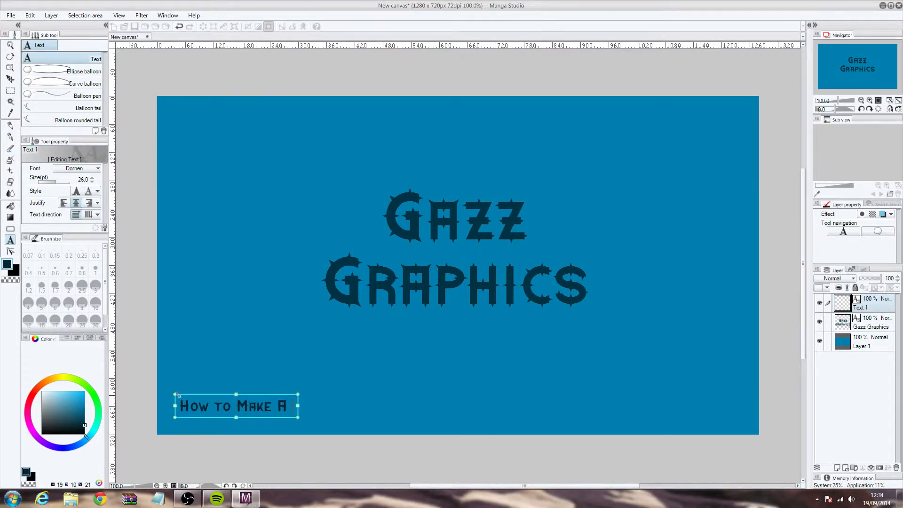
text(basic)
key(BackSpace)
key(BackSpace)
key(BackSpace)
key(BackSpace)
key(BackSpace)
text(Basick t)
key(BackSpace)
key(BackSpace)
key(BackSpace)
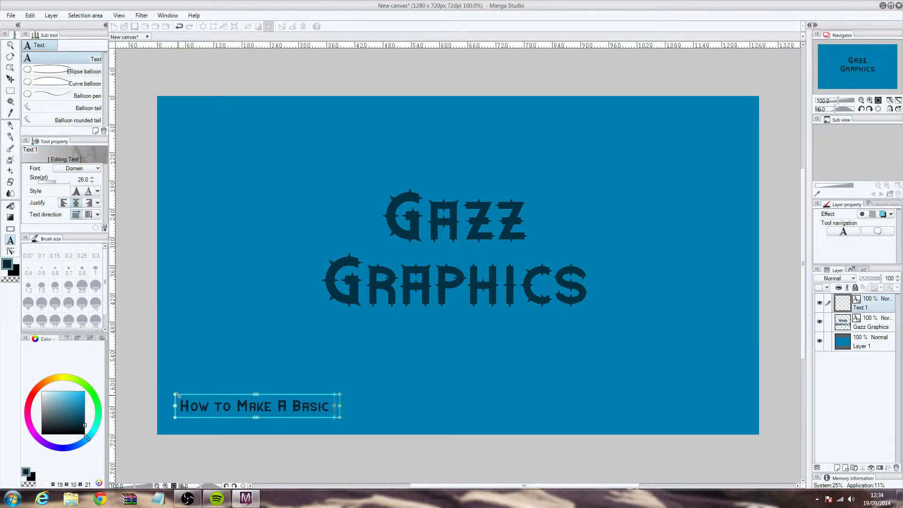
text(Thumbnail)
Move the whole "How to Make A Basic Thumbnail" caption to sit centered directly beneath the "Graphics" title line.
key(ctrl+a)
drag(367, 398, 533, 319)
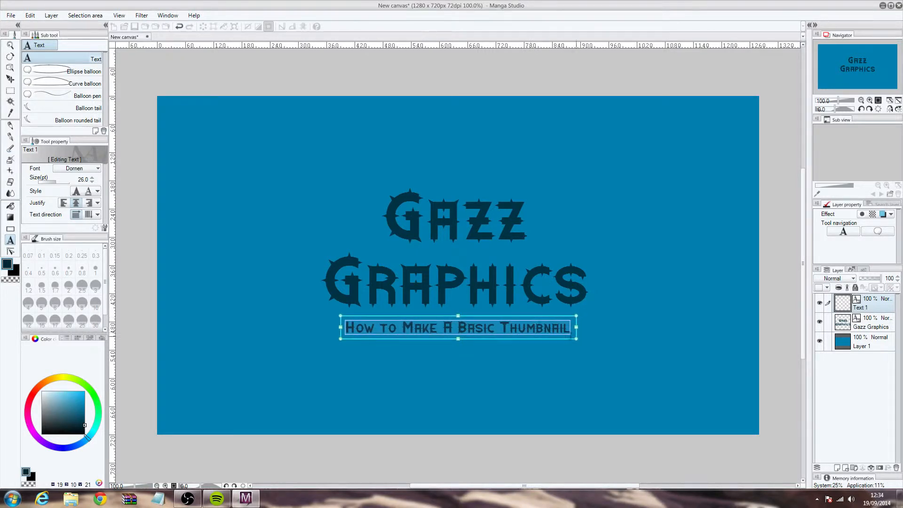
click(580, 336)
click(446, 395)
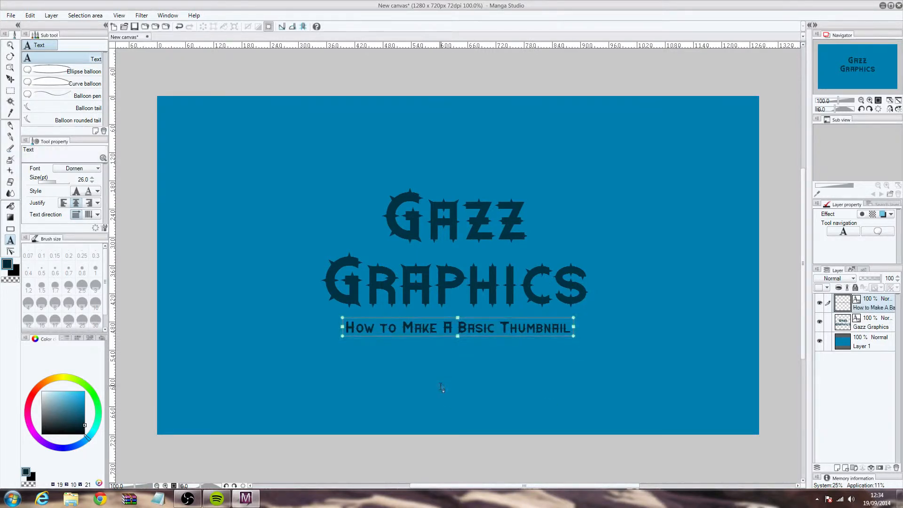
click(412, 474)
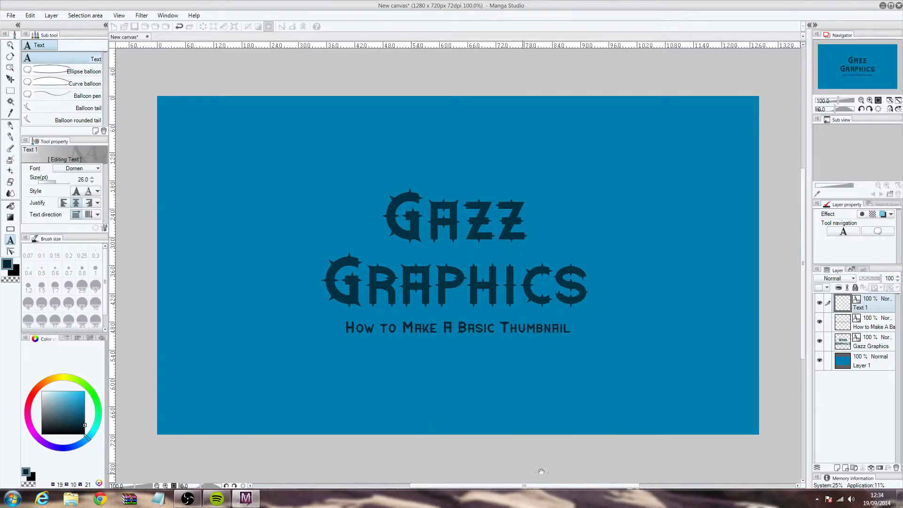
Merge the "Gazz Graphics" and caption text layers down into Layer 1.
click(10, 229)
click(62, 57)
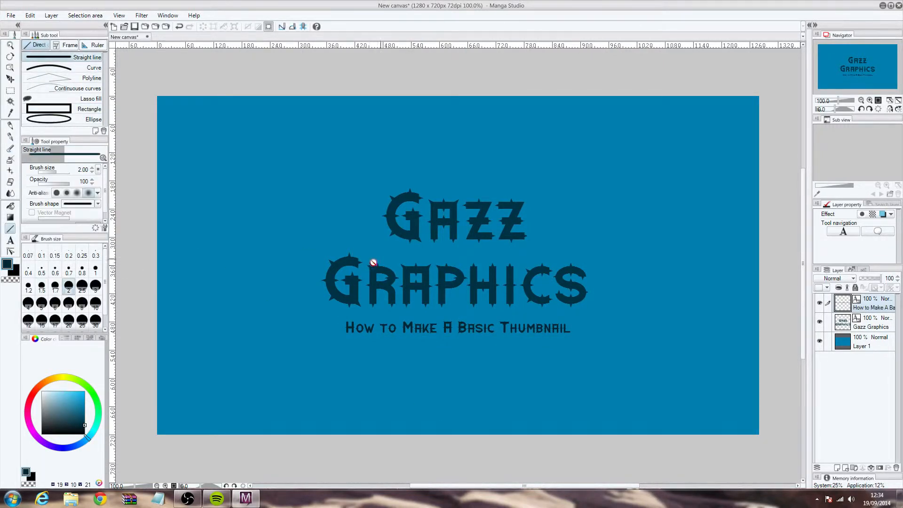
click(866, 327)
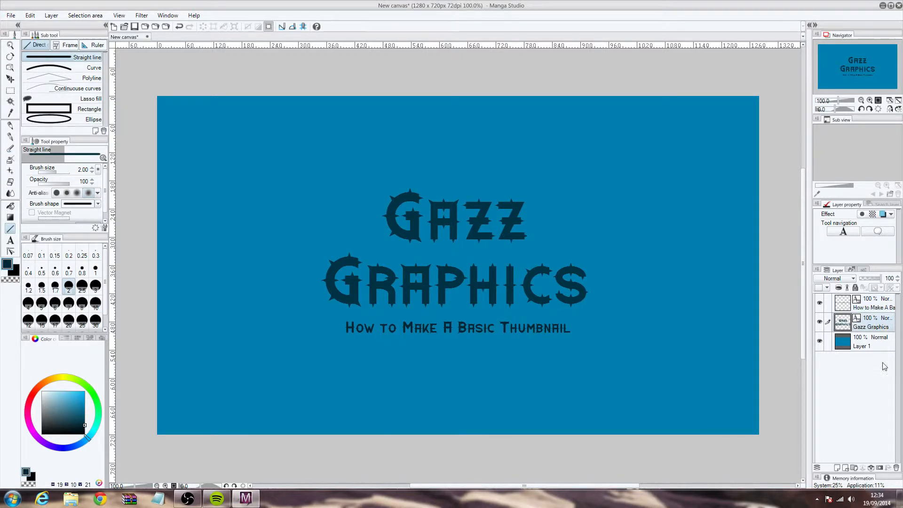
click(871, 468)
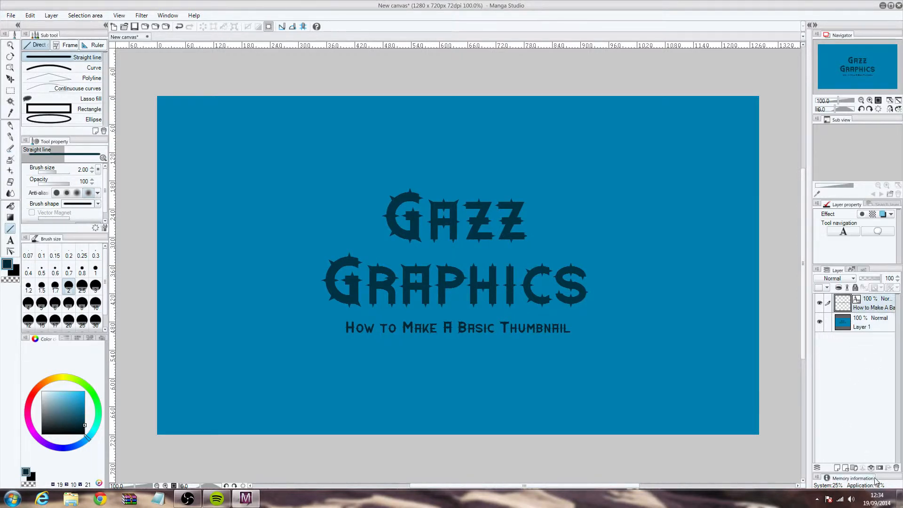
click(870, 468)
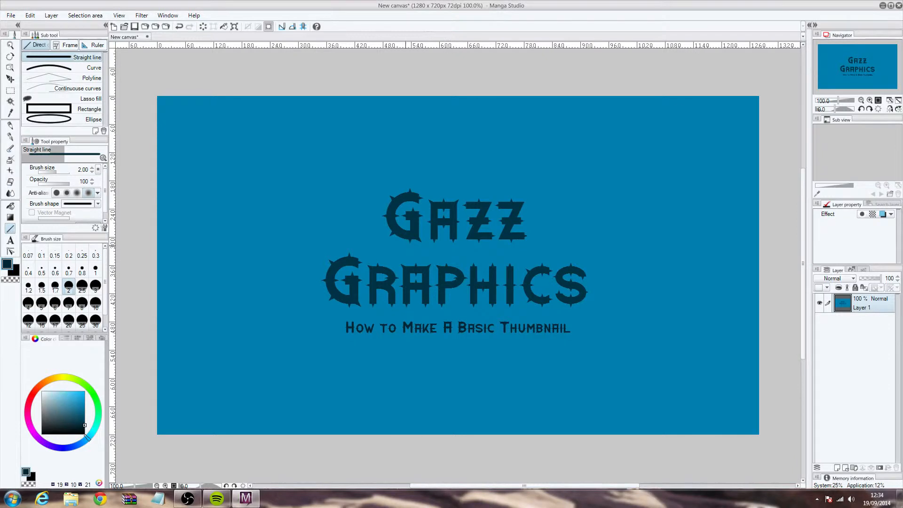
Underline "Gazz", "Graphics" and the caption with horizontal dark-blue straight lines at brush size 2.00.
drag(394, 251, 537, 257)
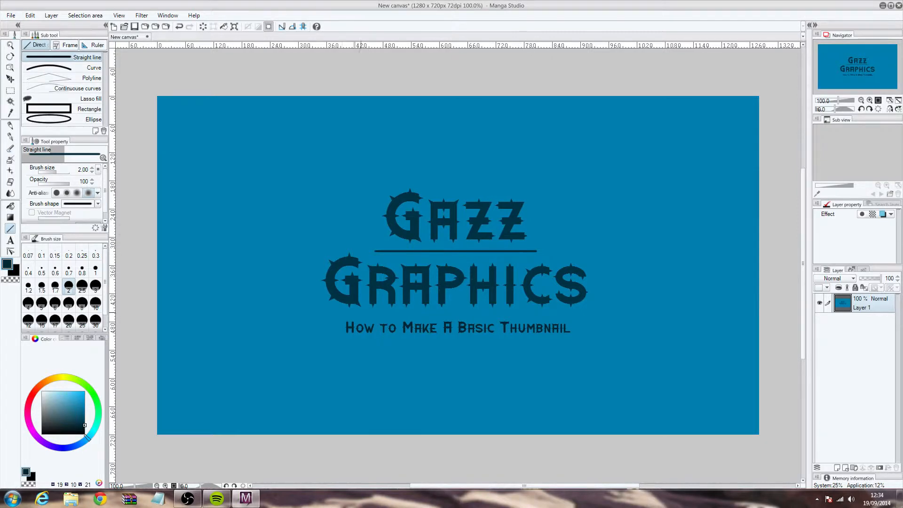
drag(324, 314, 583, 328)
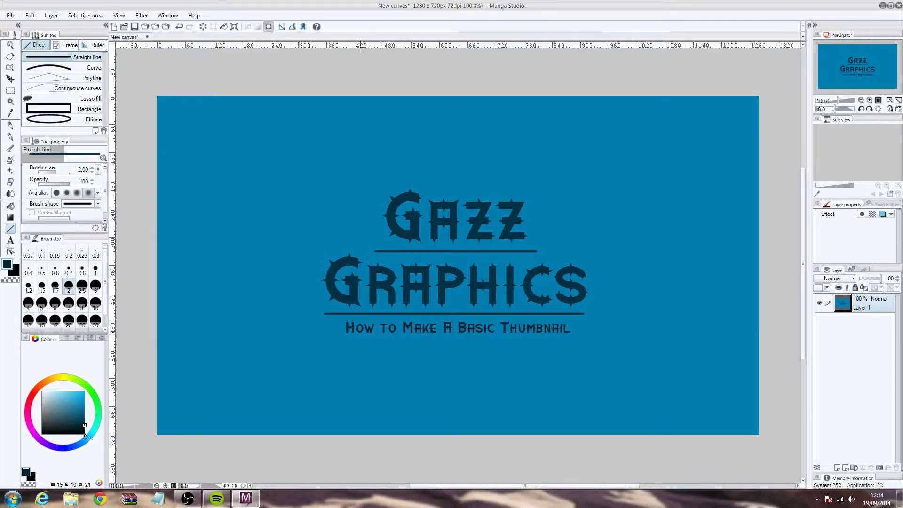
drag(346, 334, 567, 341)
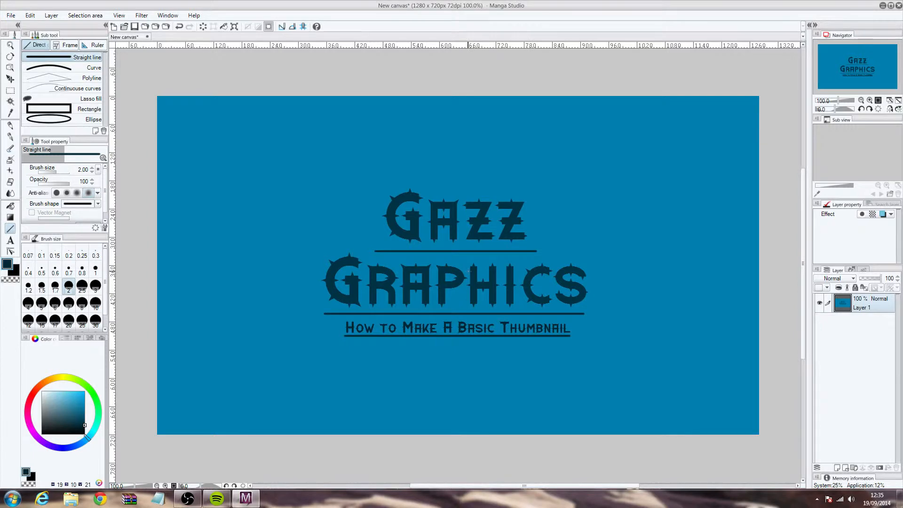
Open the MCLP Ep#107 image from the Youtube Stuff folder.
click(10, 15)
click(52, 42)
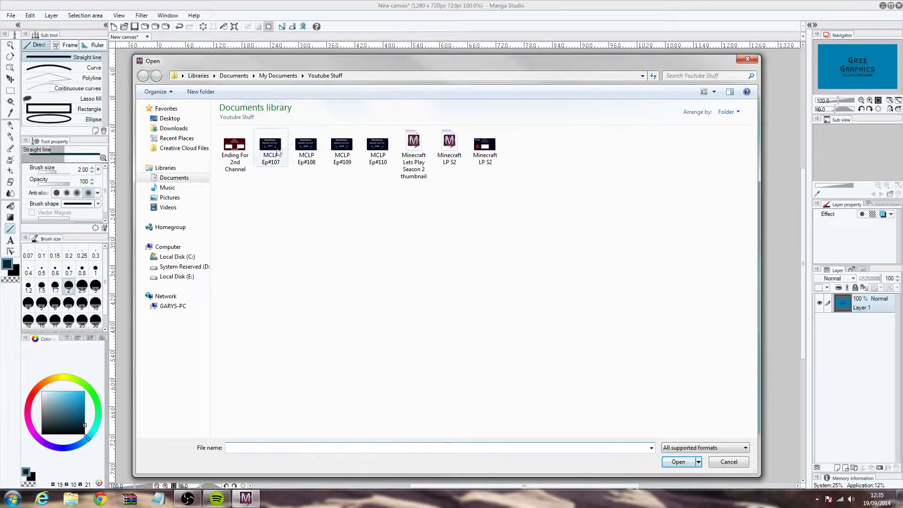
double_click(270, 161)
Paste a scaled-down copy of the whole MCLP Ep#107 picture into the blue canvas, placed to the upper right of the title.
key(ctrl+a)
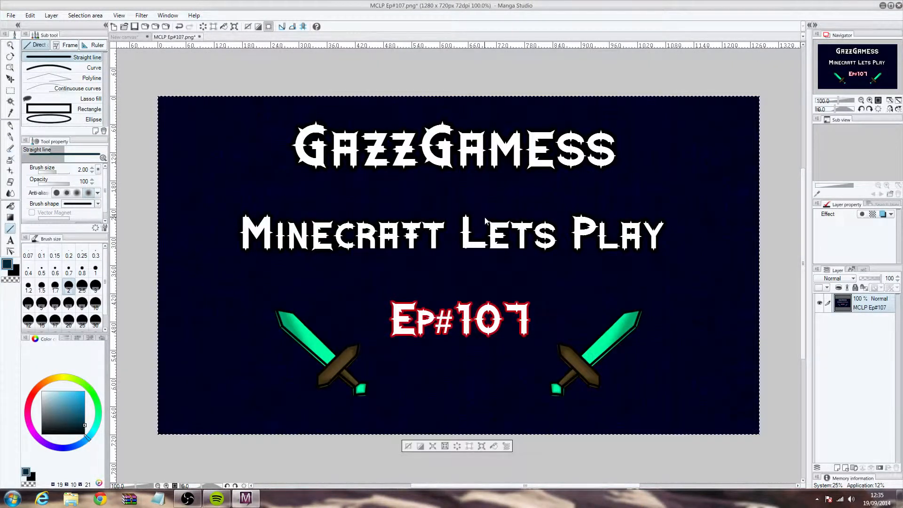
click(482, 447)
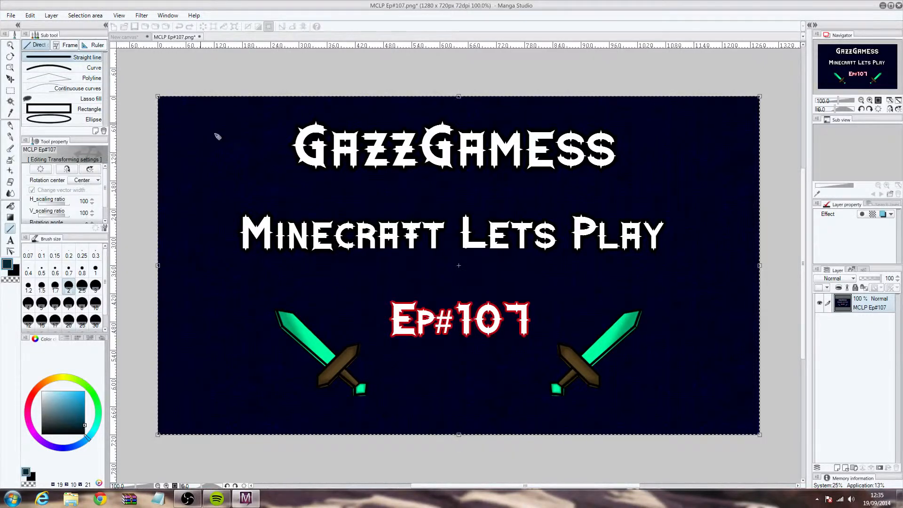
drag(163, 101, 611, 351)
key(Return)
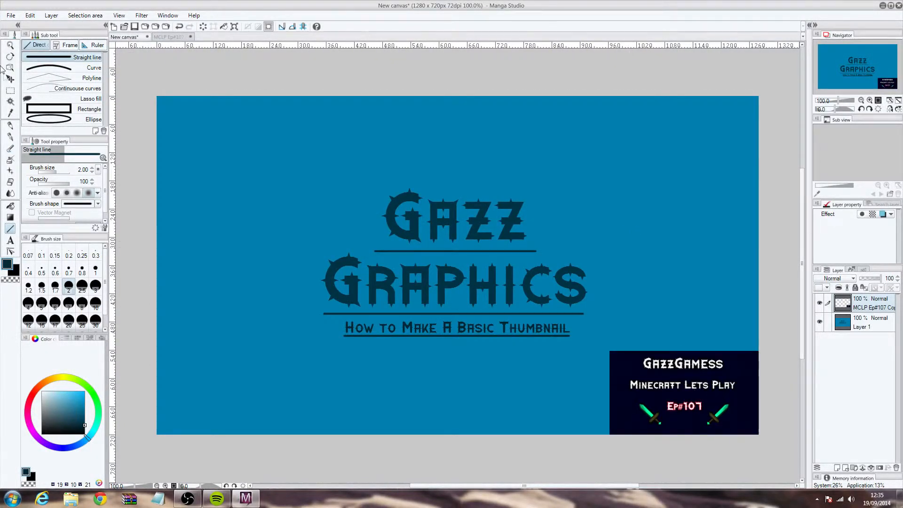
click(11, 80)
drag(713, 426, 673, 215)
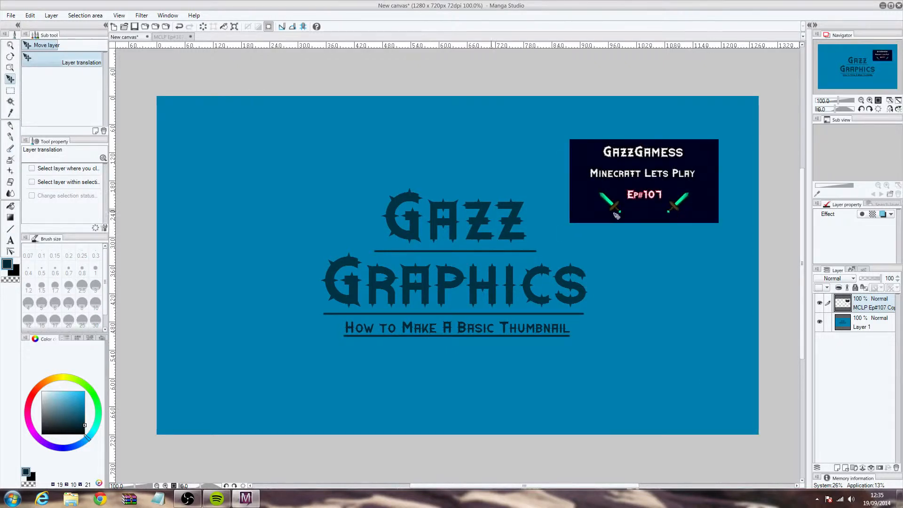
Select the pasted picture and rotate it clockwise near the canvas's upper-right corner.
click(11, 90)
drag(528, 124, 767, 246)
click(666, 257)
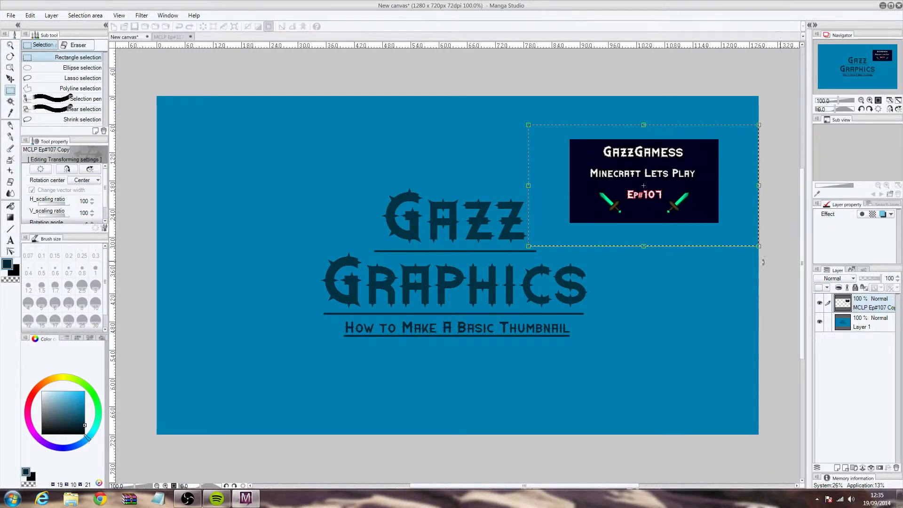
scroll(778, 295, down, 2)
scroll(786, 255, up, 3)
drag(778, 265, 747, 341)
drag(691, 237, 699, 233)
key(Return)
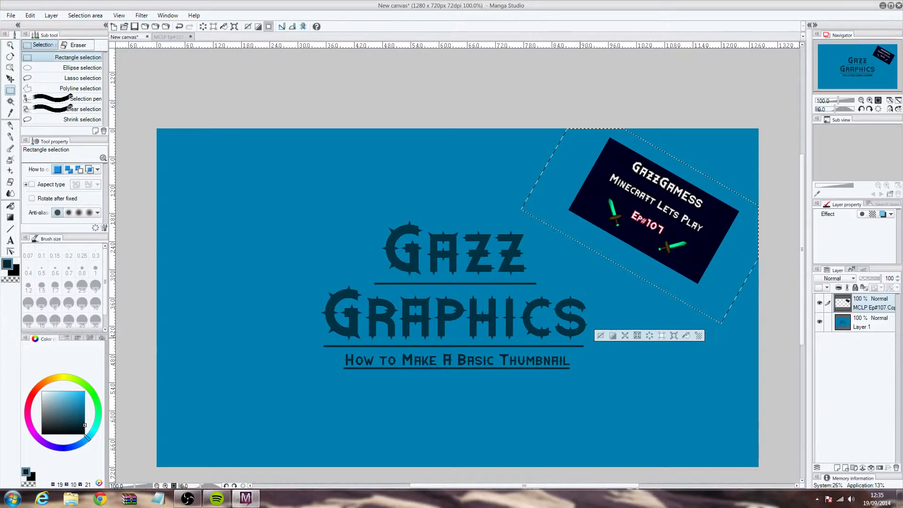
key(ctrl+d)
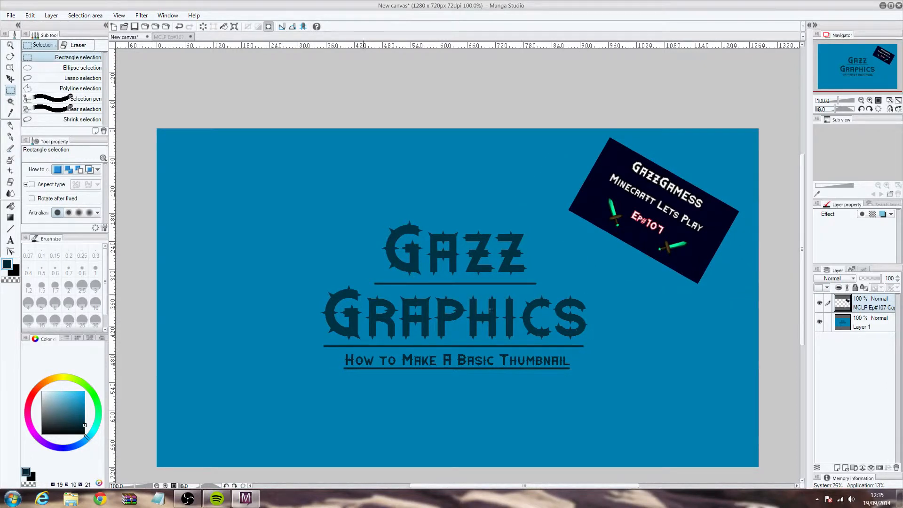
Border the tilted picture with dark-blue straight lines at brush size 2.50 along its edges.
click(10, 228)
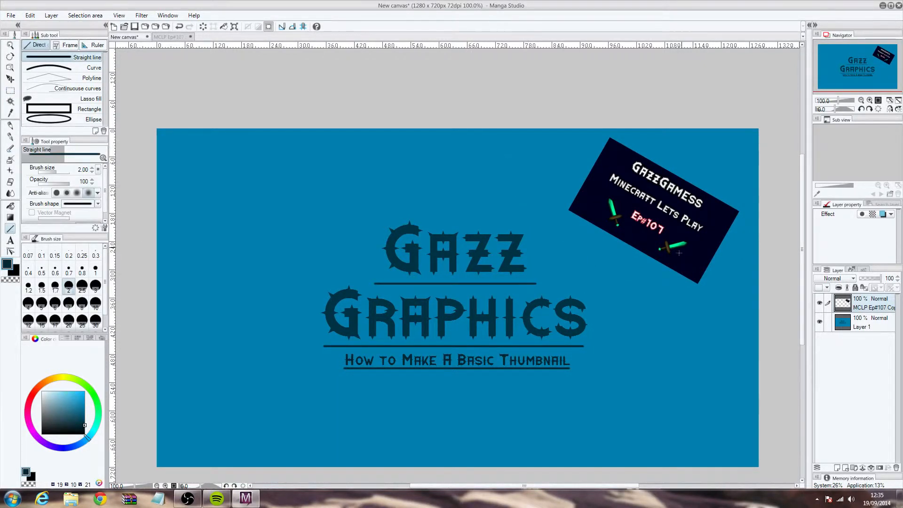
scroll(611, 141, up, 5)
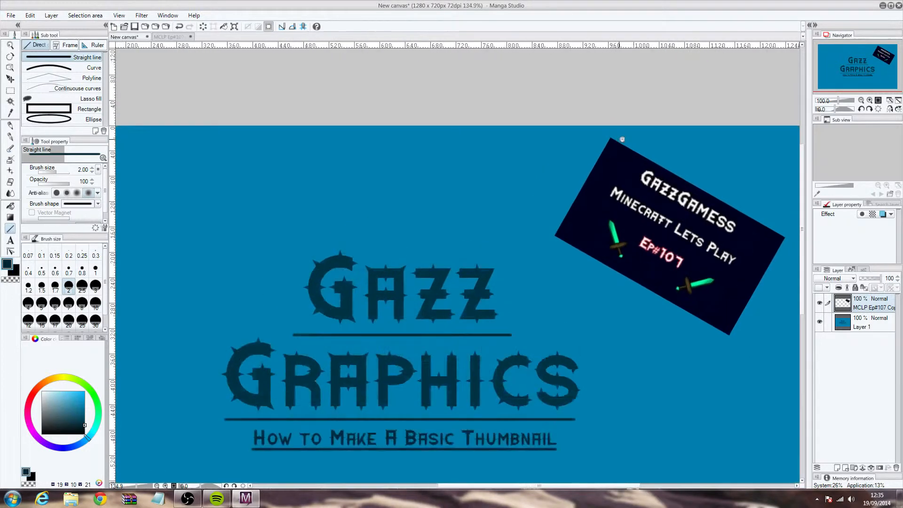
mouse_move(390, 75)
mouse_down()
mouse_move(575, 170)
mouse_move(665, 197)
mouse_move(697, 242)
mouse_up()
key(ctrl+z)
drag(334, 277, 322, 293)
click(79, 288)
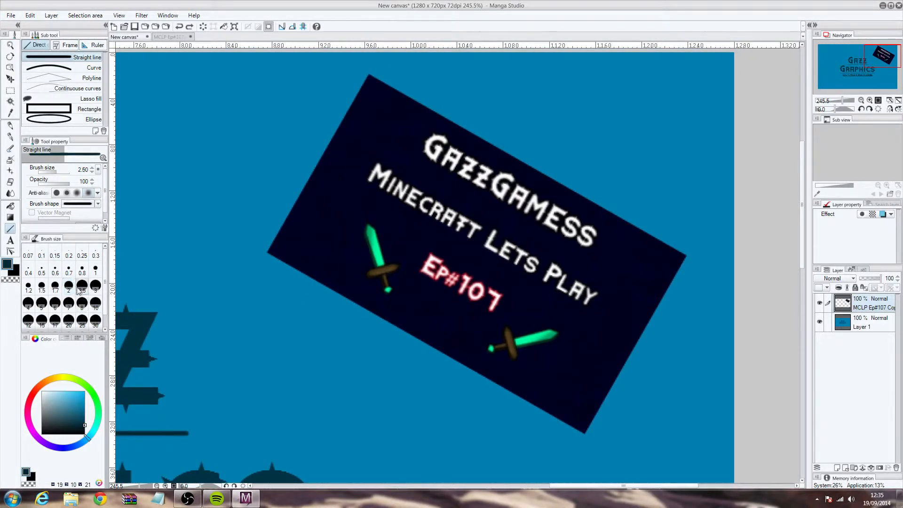
drag(369, 74, 687, 254)
mouse_move(594, 348)
mouse_down()
mouse_move(585, 436)
mouse_move(267, 250)
mouse_up()
drag(267, 251, 370, 74)
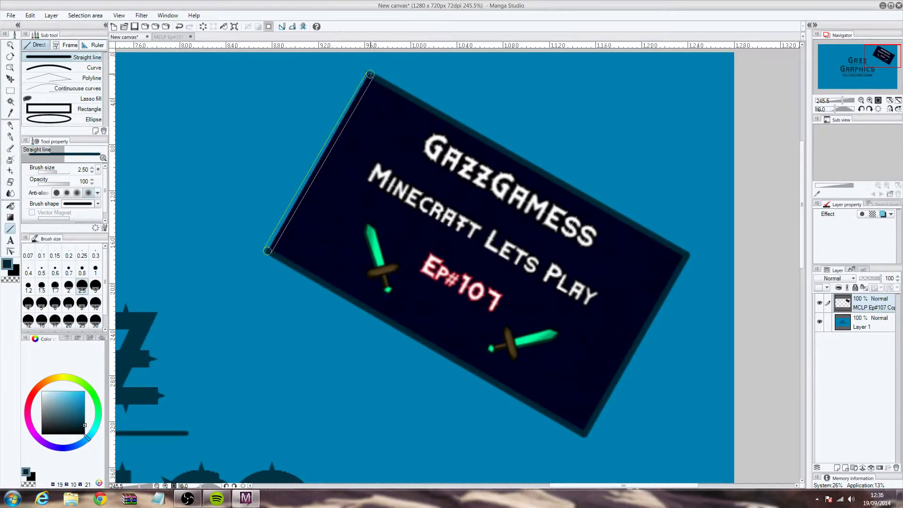
Undo the border lines and the rotation of the pasted picture.
key(ctrl+z)
key(ctrl+z)
key(ctrl+z)
key(ctrl+z)
key(ctrl+z)
key(ctrl+z)
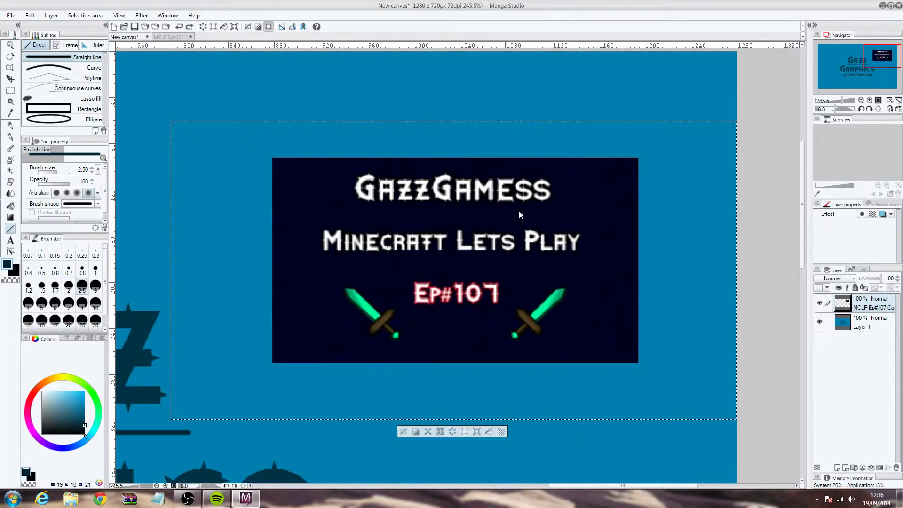
Clear the selection and frame the unrotated picture with a dark-blue rectangle outline at brush size 1.50.
scroll(519, 210, down, 2)
drag(506, 216, 495, 185)
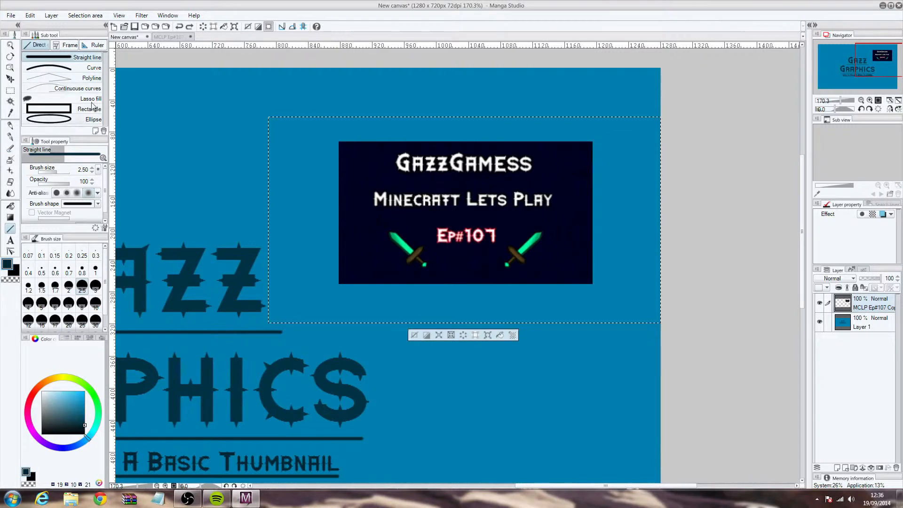
click(99, 111)
click(431, 336)
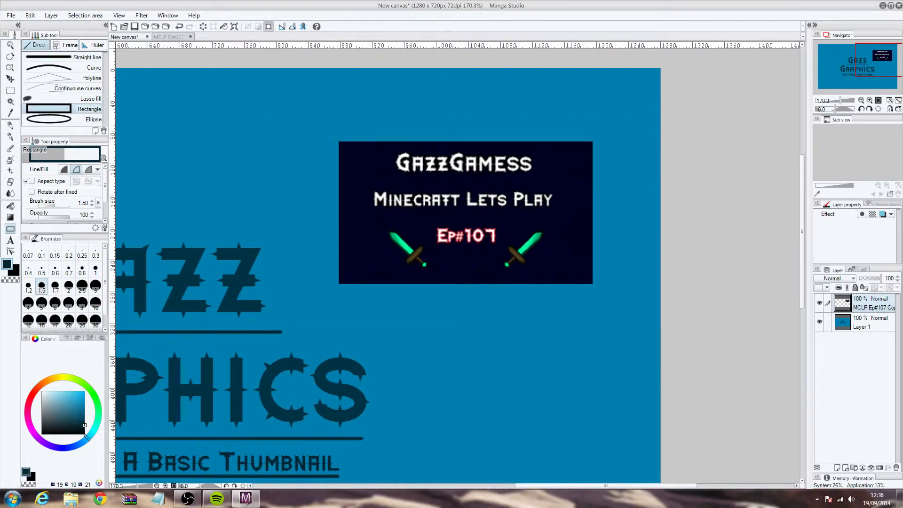
drag(338, 140, 595, 285)
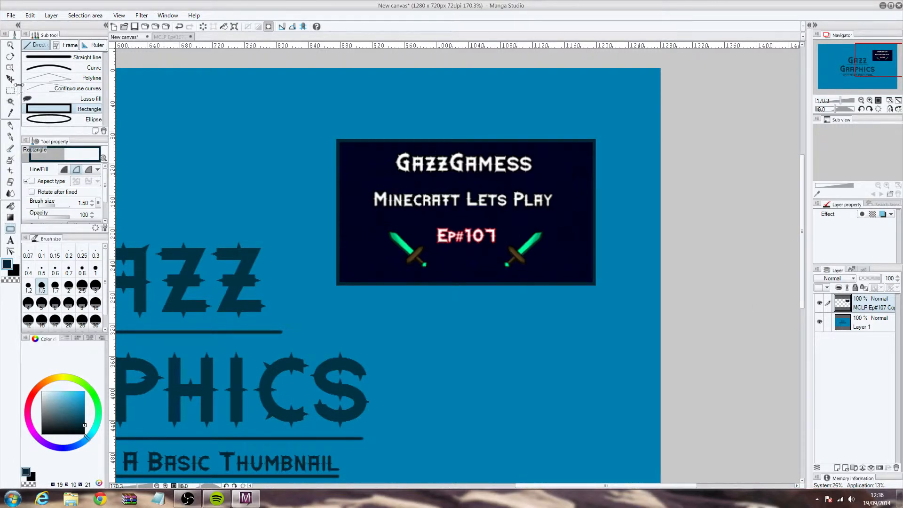
Rotate the framed picture clockwise and place it in the canvas's upper-right corner, beside the title.
key(ctrl+a)
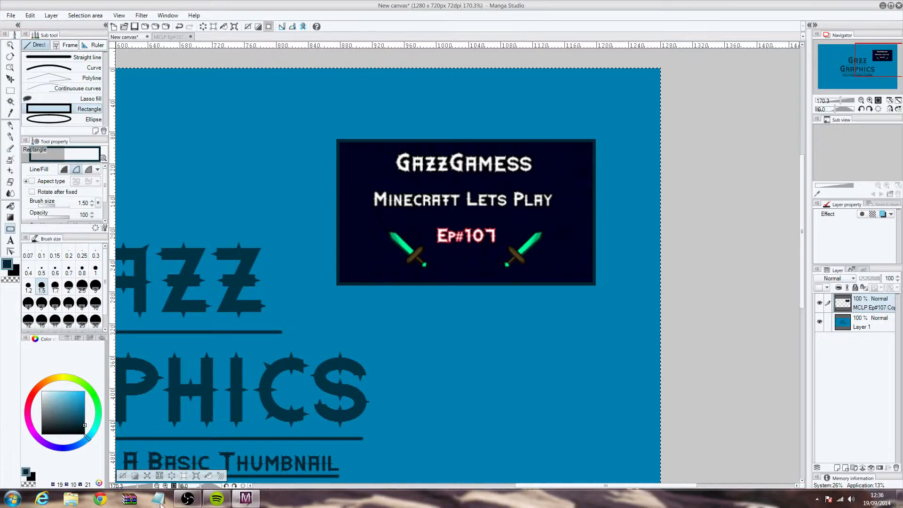
click(196, 476)
drag(707, 291, 696, 439)
drag(467, 359, 472, 220)
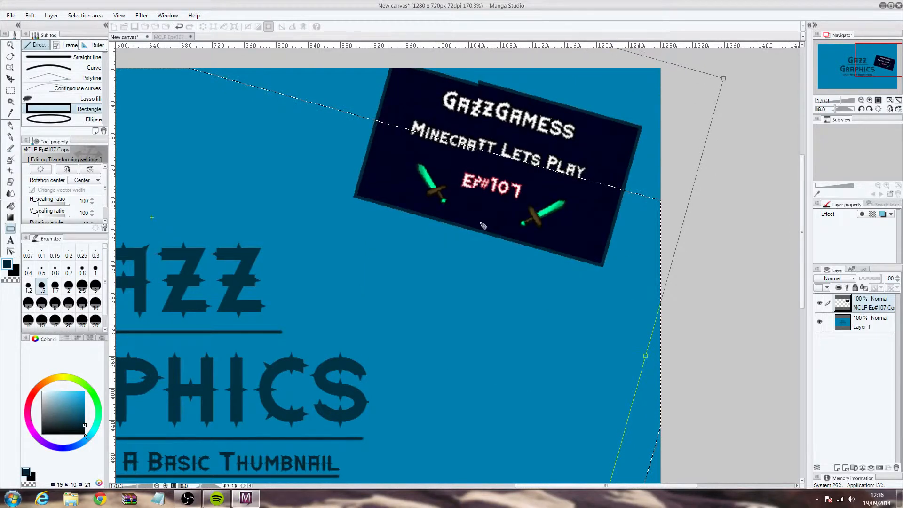
drag(730, 260, 728, 369)
drag(497, 211, 481, 182)
key(Return)
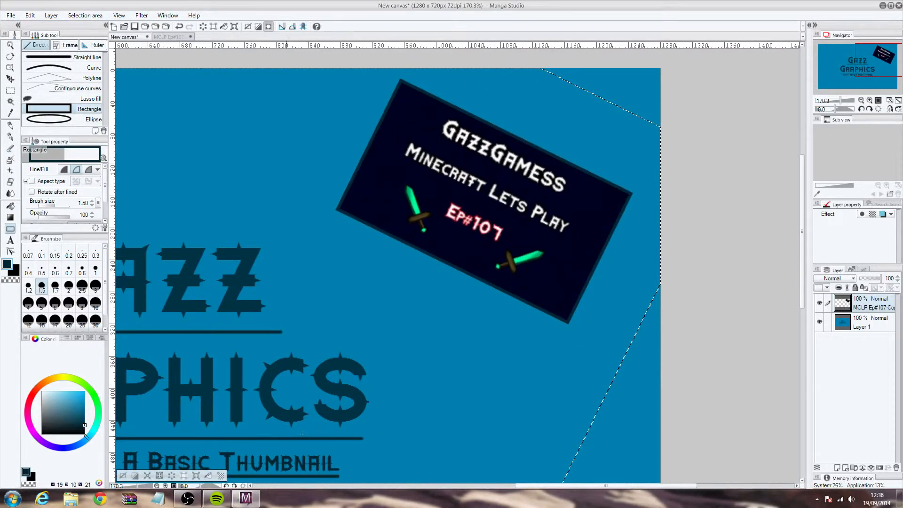
scroll(433, 252, down, 5)
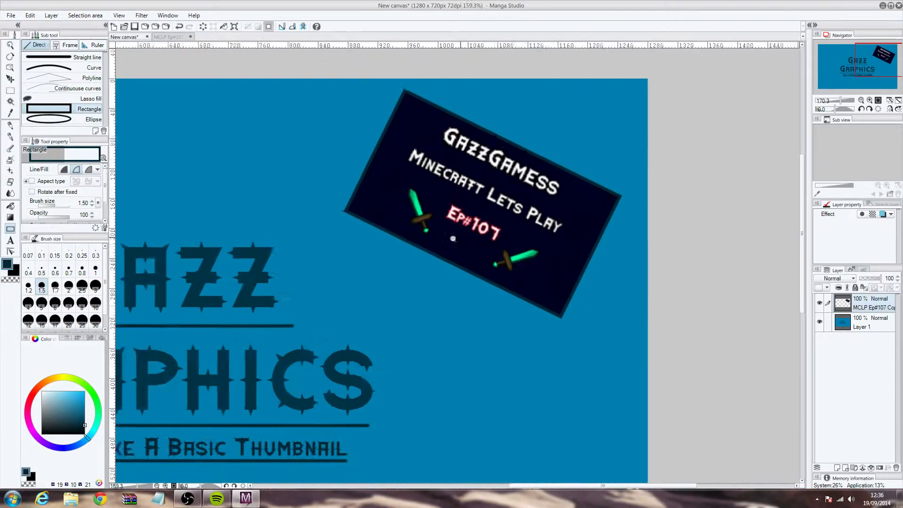
drag(433, 252, 460, 249)
scroll(460, 248, up, 1)
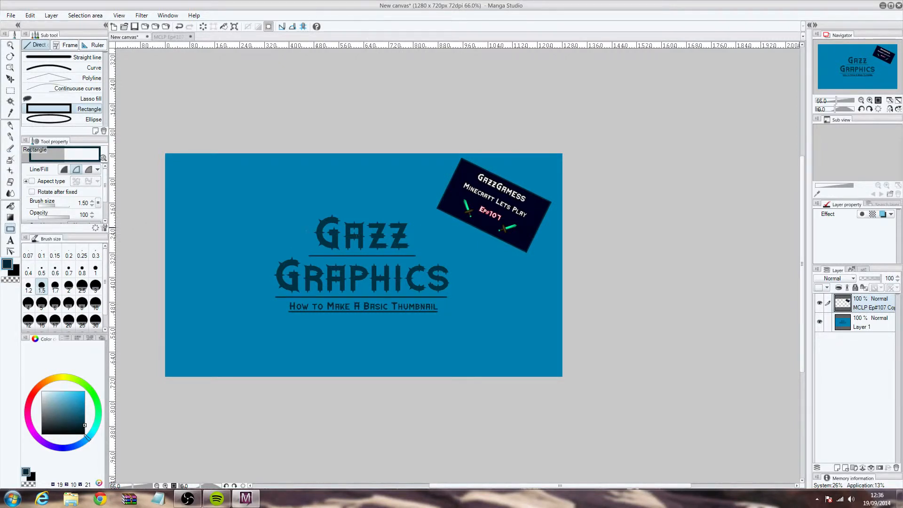
Move the framed, tilted picture slightly down so it sits beside the title.
click(10, 79)
drag(585, 230, 585, 271)
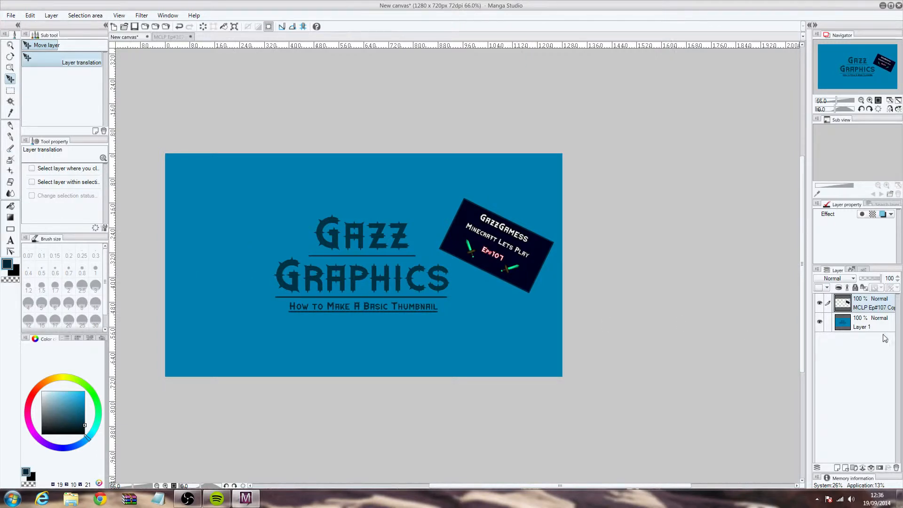
click(30, 15)
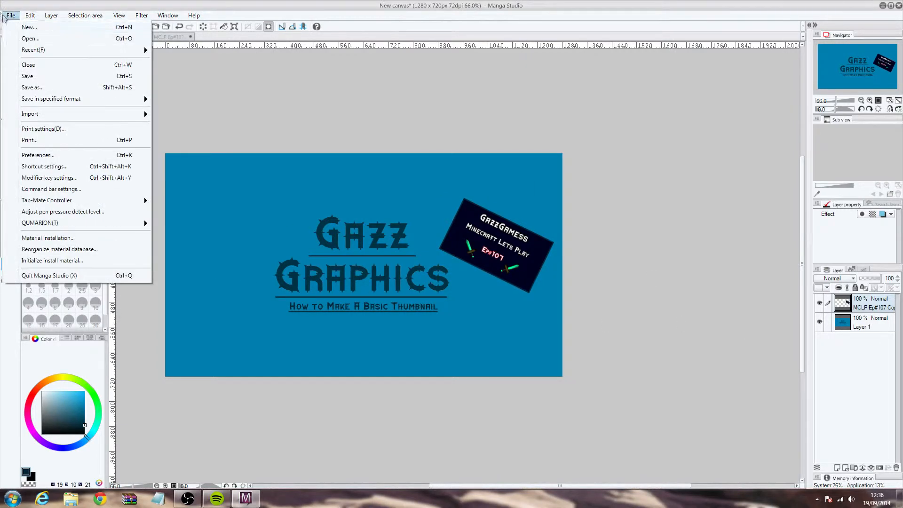
click(19, 24)
click(554, 214)
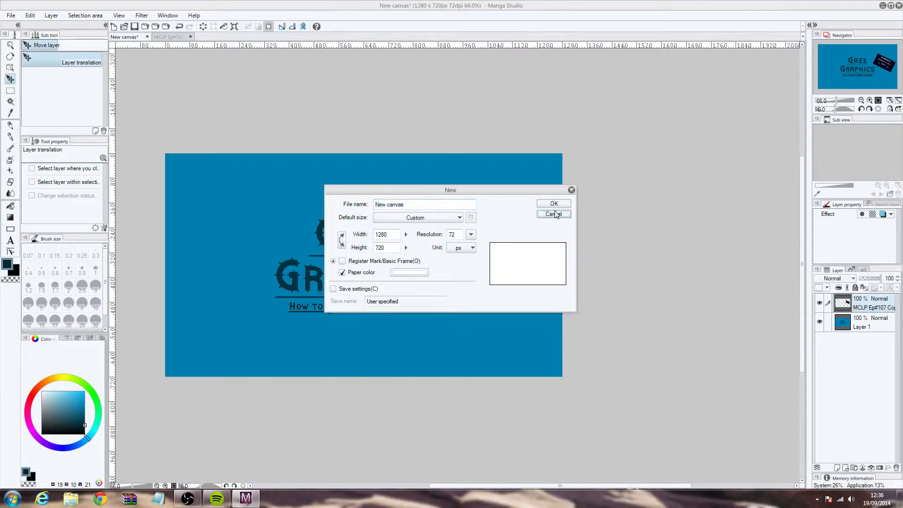
Open the Pencil drawing from the Outlines folder on the desktop.
click(11, 16)
click(19, 35)
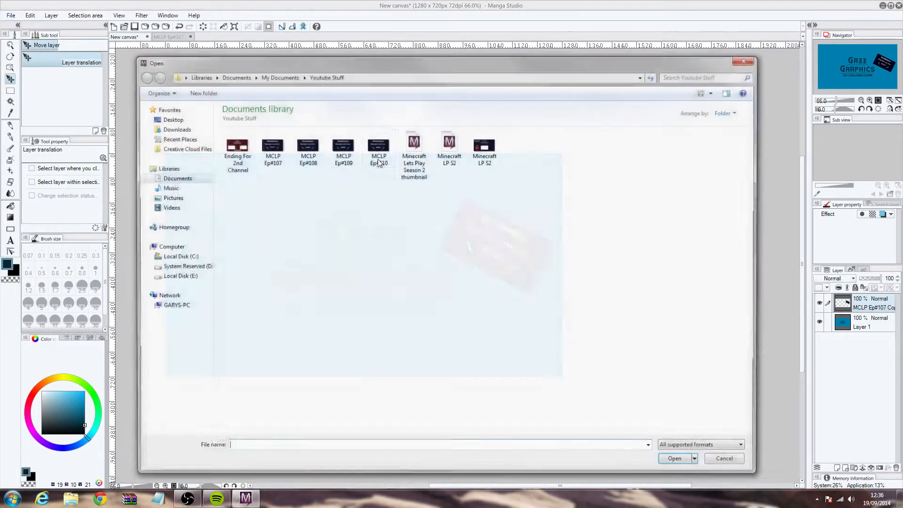
click(181, 119)
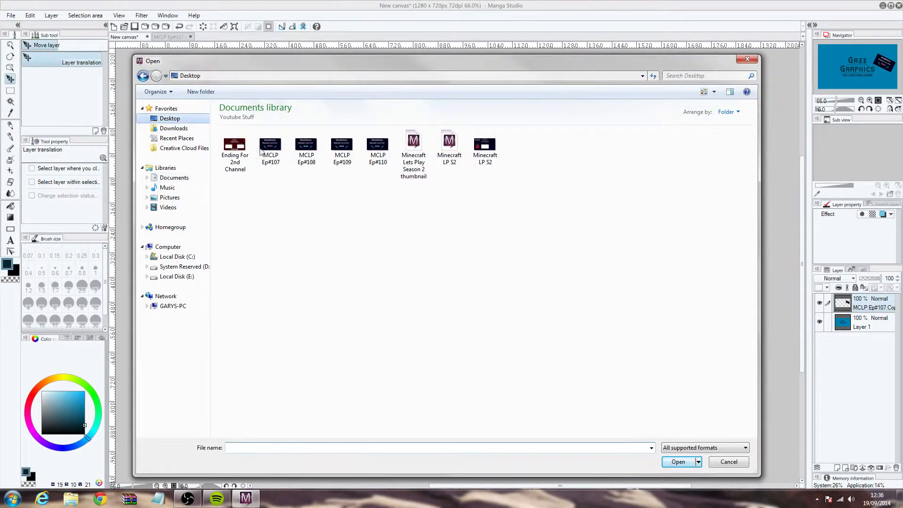
double_click(391, 218)
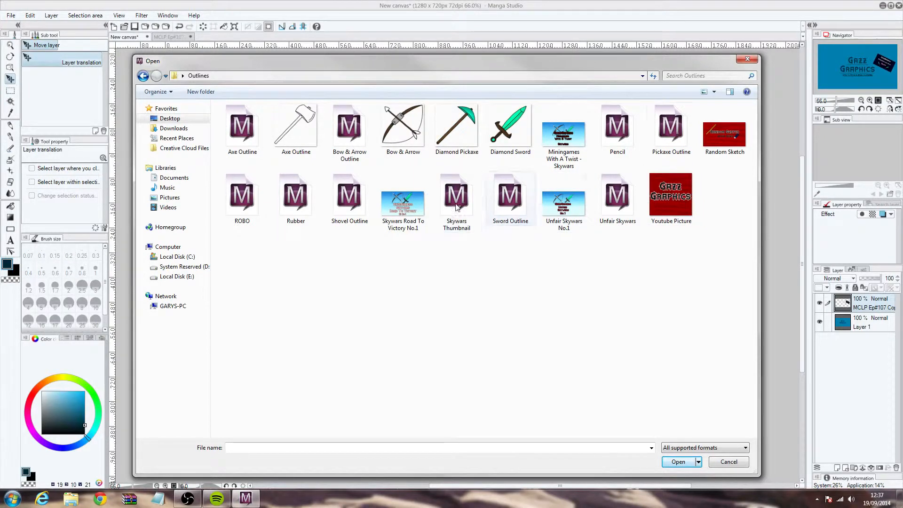
double_click(634, 131)
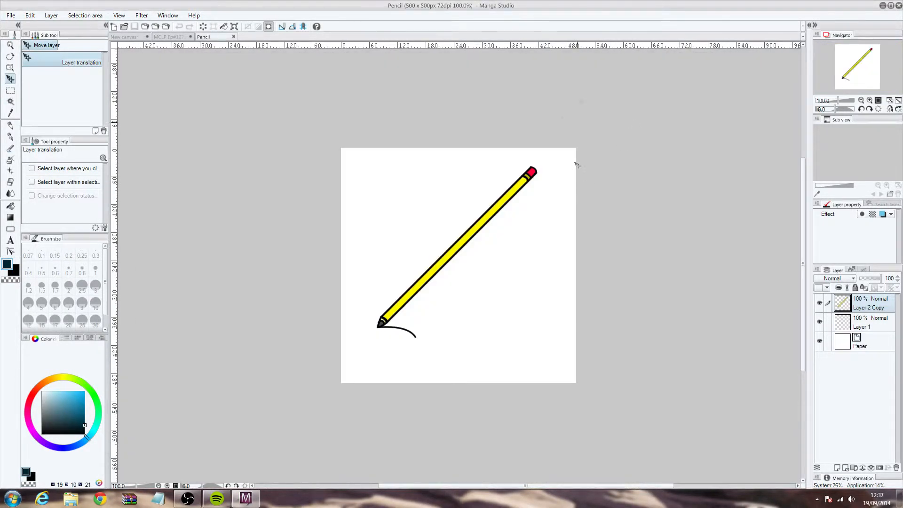
Copy the whole pencil drawing into the thumbnail canvas and place it in the upper-left corner.
key(ctrl+a)
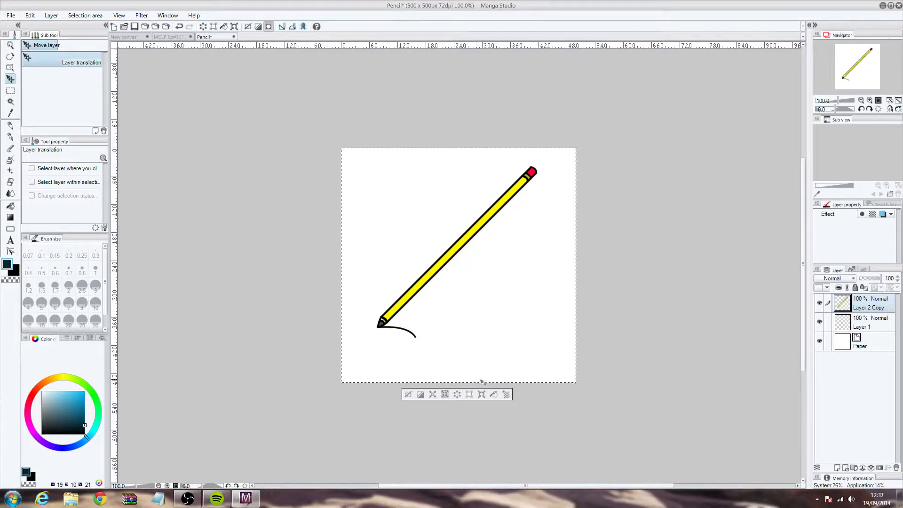
key(ctrl+c)
click(124, 37)
key(ctrl+v)
mouse_move(193, 224)
mouse_down()
mouse_move(247, 244)
mouse_move(338, 224)
mouse_move(272, 231)
mouse_move(254, 243)
mouse_up()
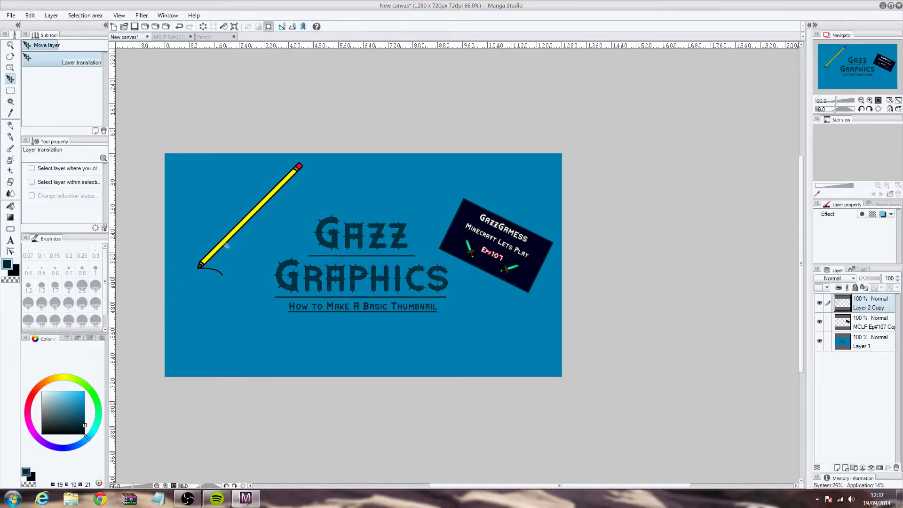
Open the Rubber drawing from the Outlines folder.
click(9, 15)
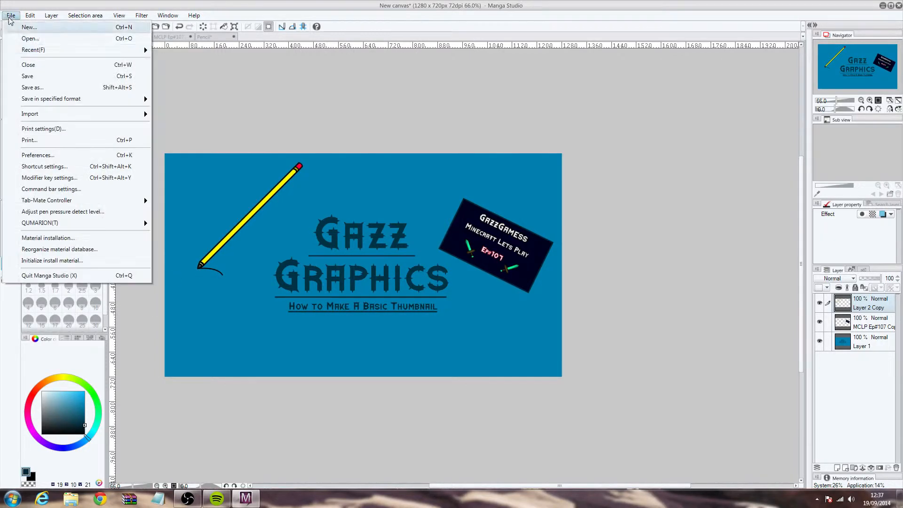
click(57, 40)
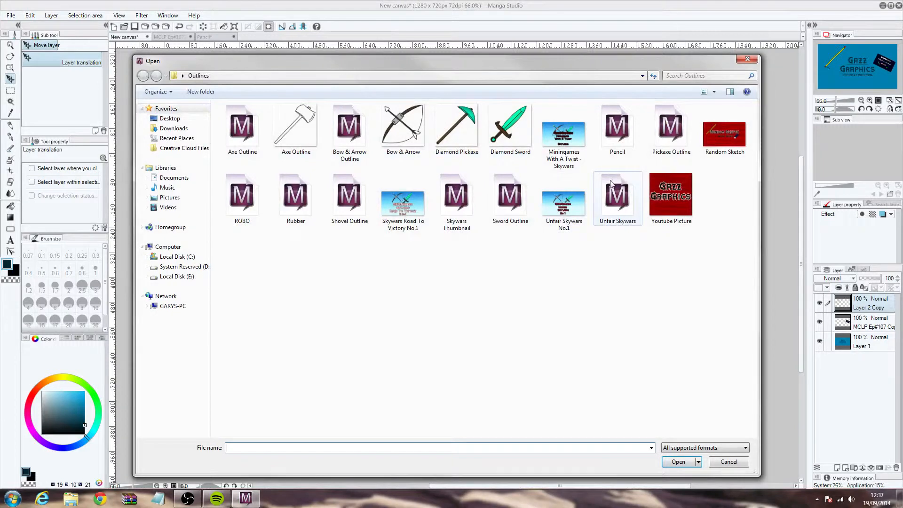
double_click(296, 195)
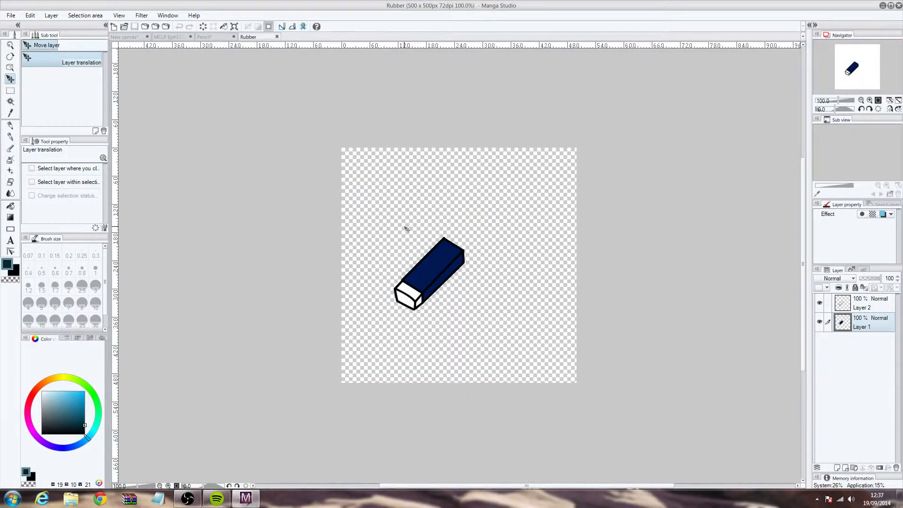
Copy the whole rubber drawing into the thumbnail canvas and place it over the pencil.
key(ctrl+a)
key(ctrl+v)
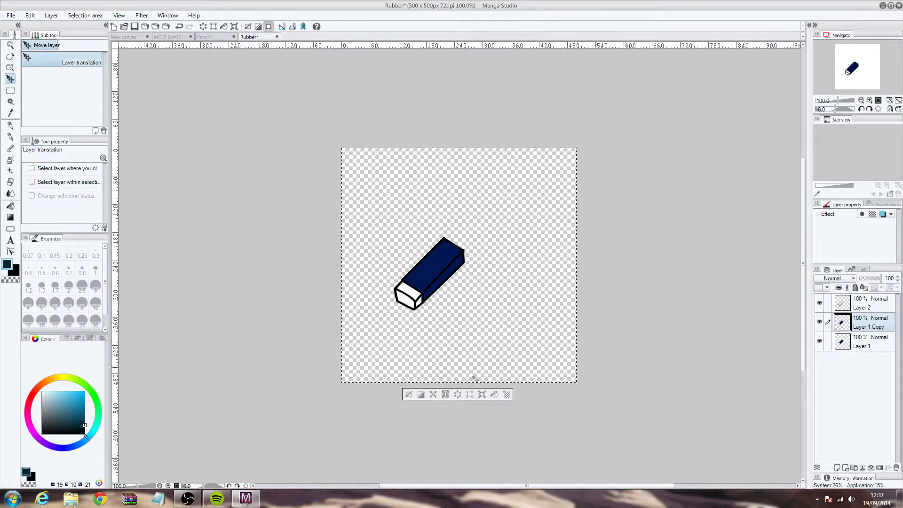
click(125, 38)
key(ctrl+v)
mouse_move(234, 258)
mouse_down()
mouse_move(247, 268)
mouse_move(240, 238)
mouse_up()
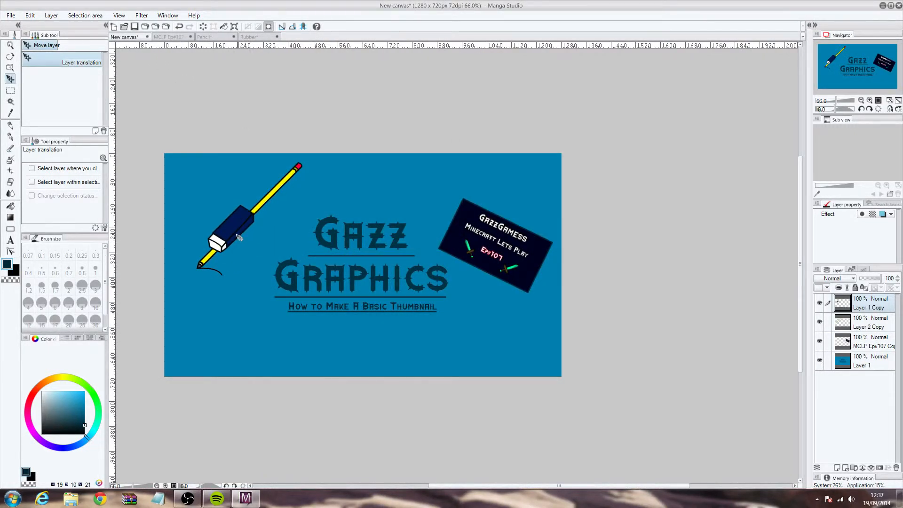
Rotate the pasted rubber clockwise and move it to the lower right side of the pencil.
key(ctrl+a)
click(387, 389)
mouse_move(605, 391)
mouse_down()
mouse_move(661, 168)
mouse_move(607, 403)
mouse_up()
mouse_move(225, 244)
mouse_down()
mouse_move(226, 282)
mouse_move(306, 363)
mouse_move(277, 305)
mouse_move(284, 238)
mouse_move(597, 261)
mouse_move(560, 269)
mouse_move(374, 257)
mouse_move(365, 299)
mouse_move(349, 302)
mouse_up()
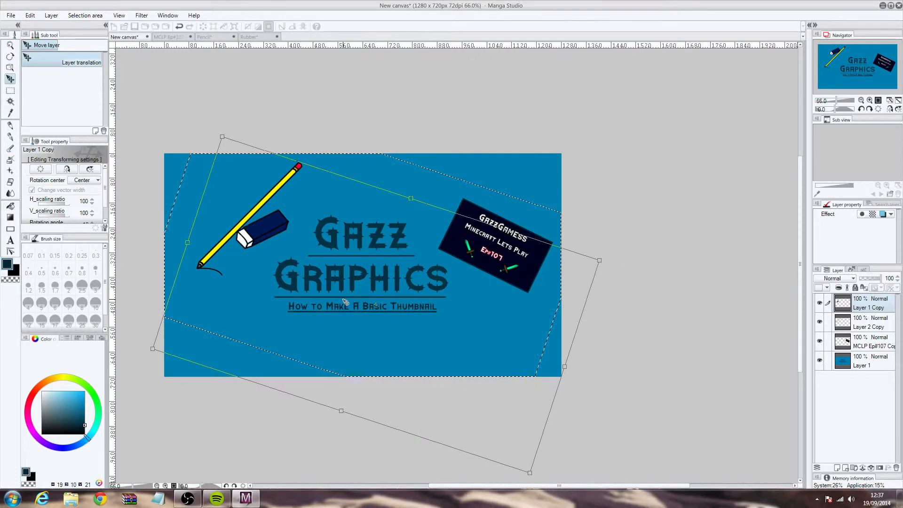
click(29, 15)
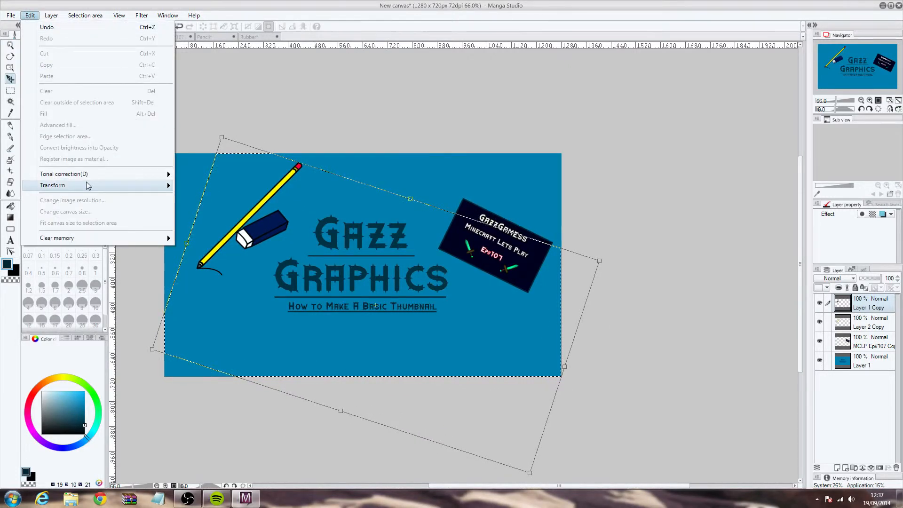
click(411, 286)
key(Return)
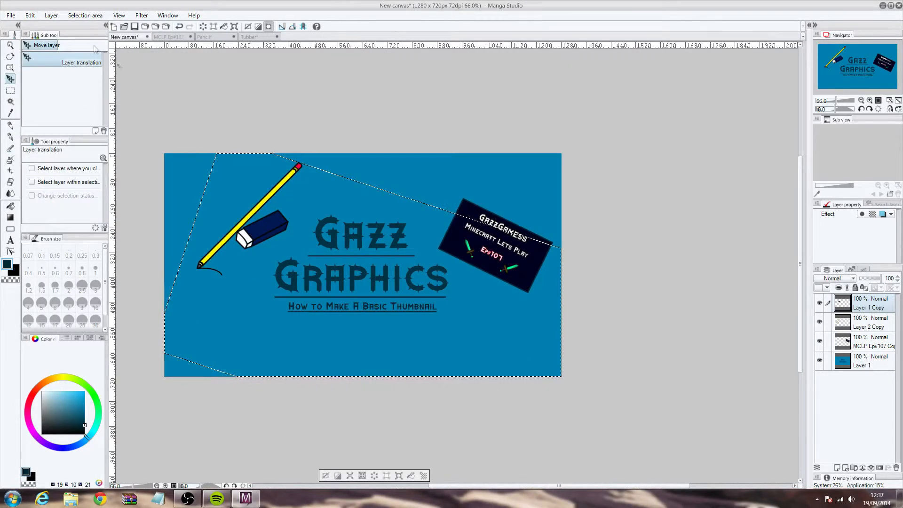
Flip the rubber horizontally, lay it across the lower part of the pencil at an opposing angle, and clear the selection.
click(30, 15)
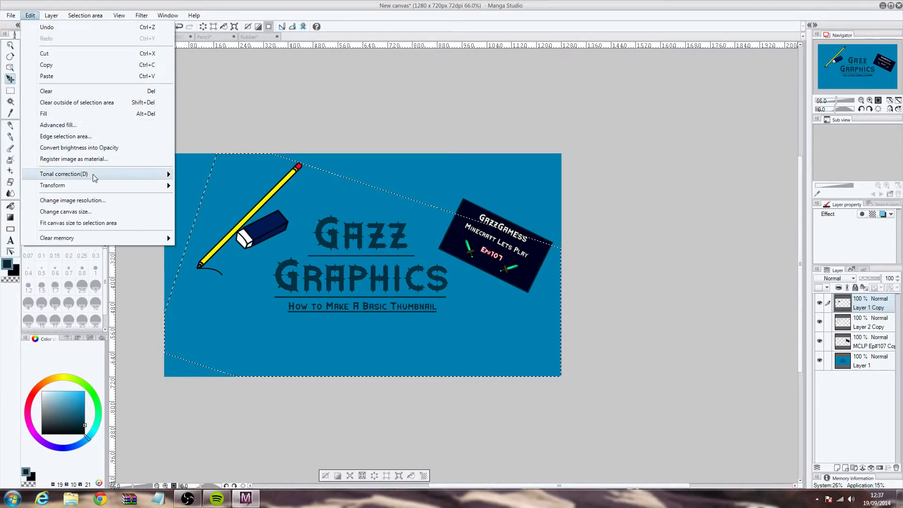
mouse_move(95, 186)
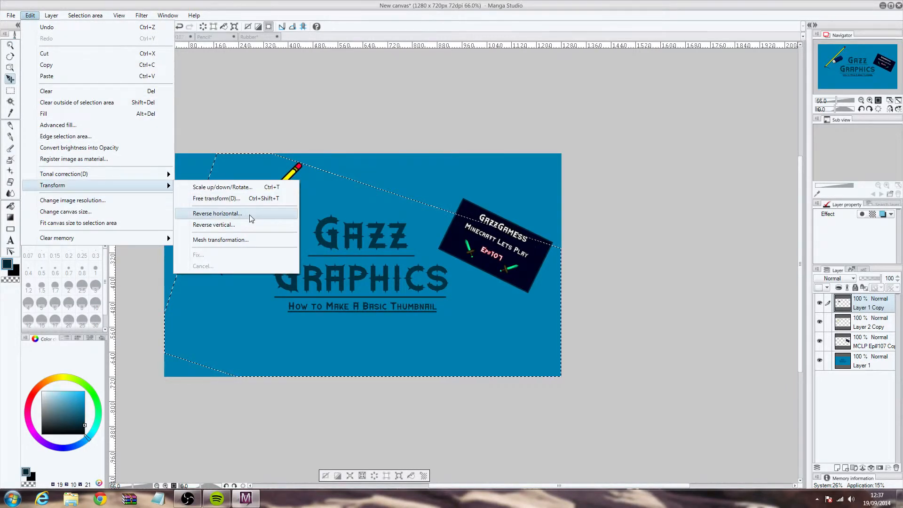
click(251, 218)
mouse_move(377, 269)
mouse_down()
mouse_move(165, 237)
mouse_move(150, 266)
mouse_up()
drag(418, 257, 421, 280)
mouse_move(289, 265)
mouse_down()
mouse_move(231, 261)
mouse_move(251, 259)
mouse_up()
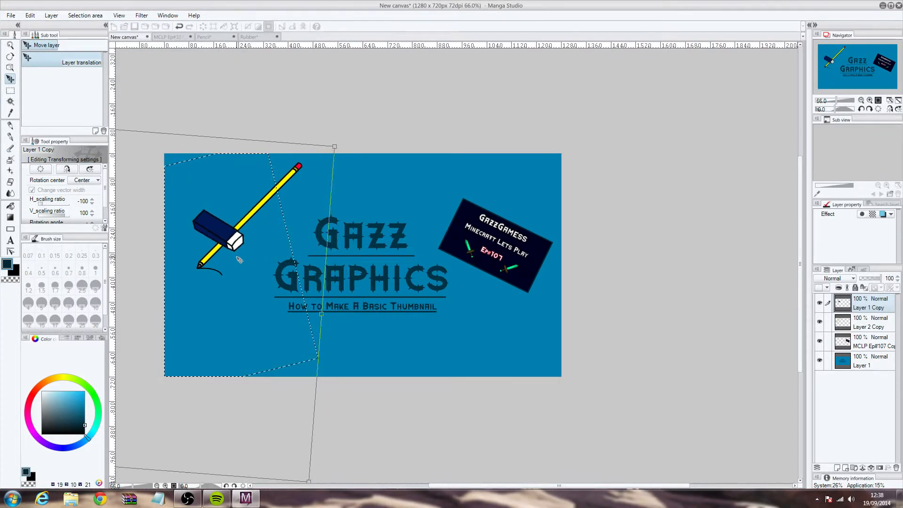
key(Return)
click(123, 465)
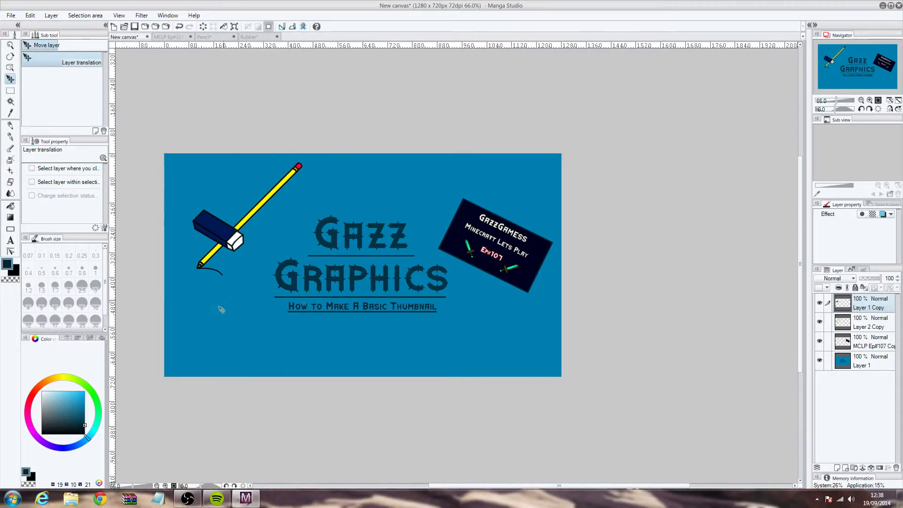
Switch to the Pencil canvas and delete the pencil drawing from its layer.
click(30, 16)
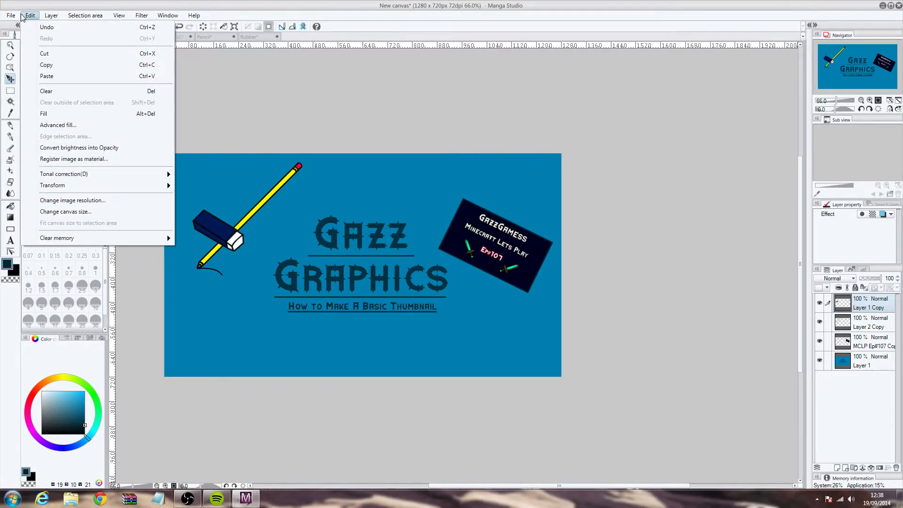
click(87, 15)
click(220, 37)
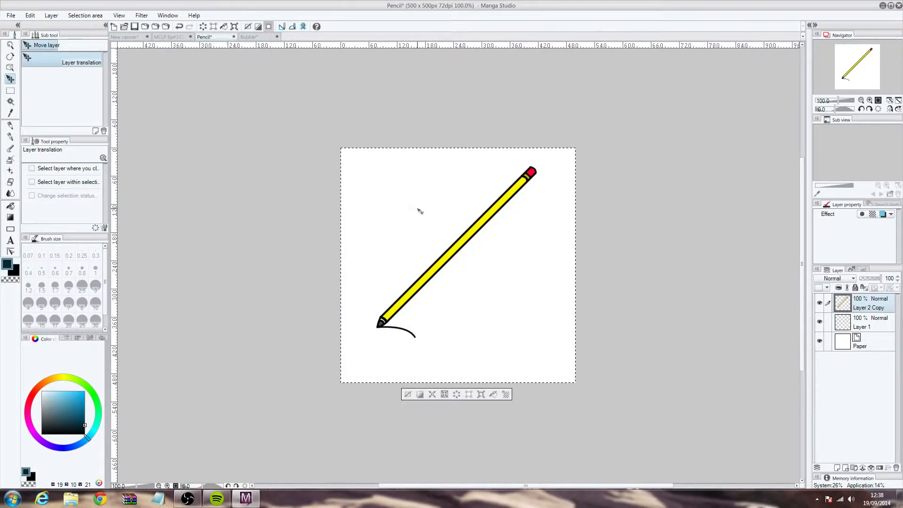
key(Delete)
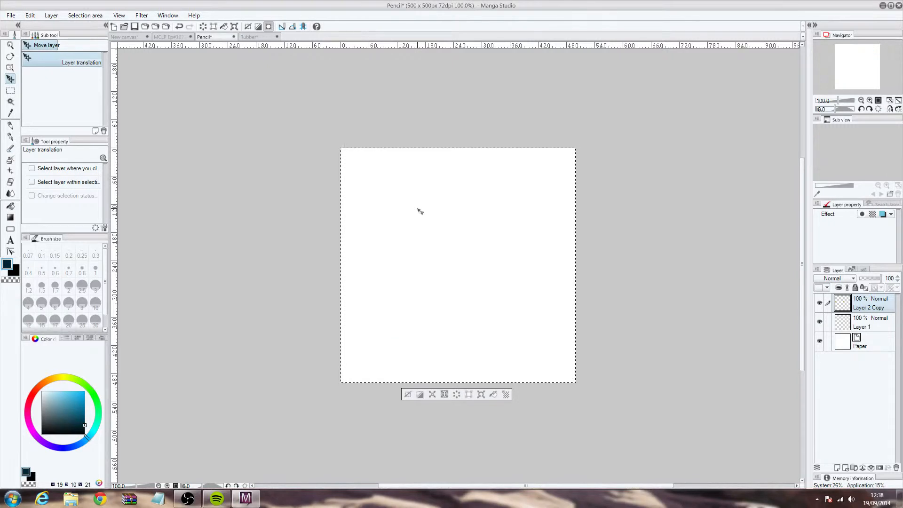
Draw two parallel diagonal straight lines in black at brush size 2.50 as the sides of a new pencil.
click(10, 229)
click(69, 57)
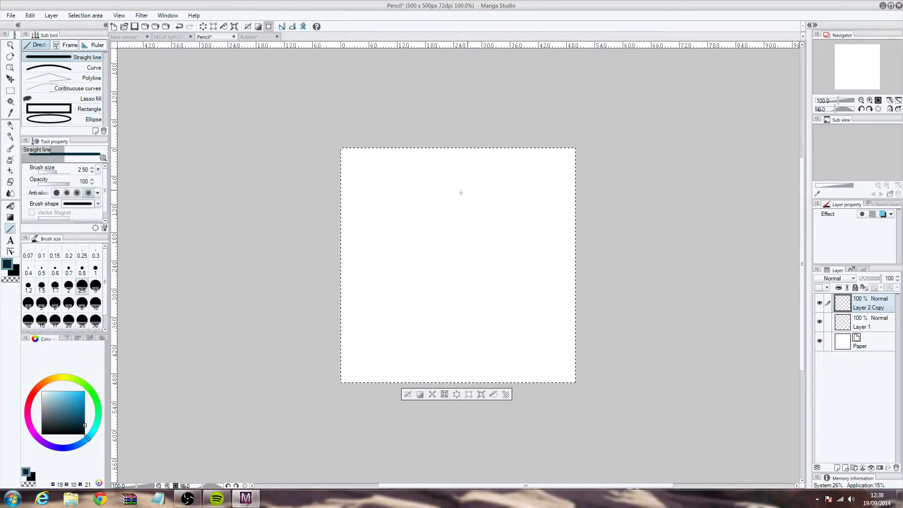
drag(63, 431, 27, 463)
drag(527, 181, 449, 287)
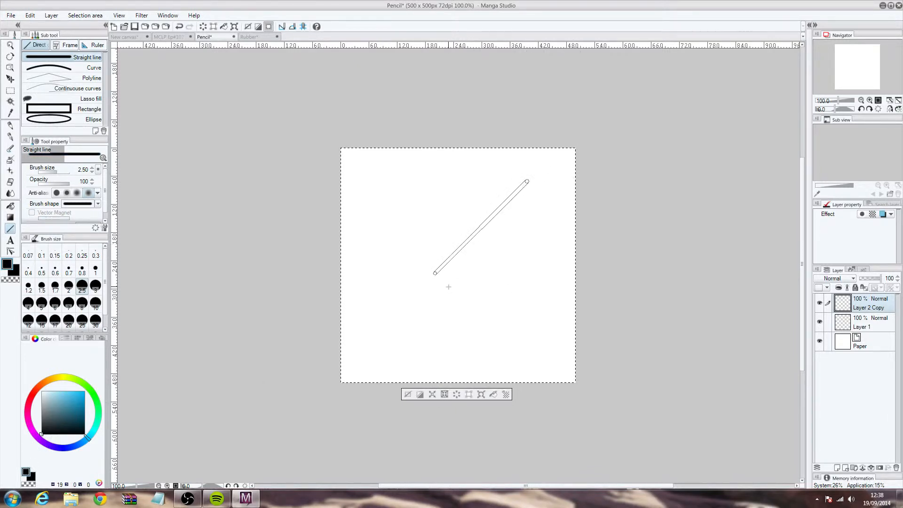
drag(408, 310, 407, 309)
mouse_move(531, 186)
mouse_down()
mouse_move(390, 334)
mouse_move(436, 315)
mouse_move(423, 325)
mouse_up()
Try to join the upper ends of the two pencil lines with a curve at brush size 1.70.
drag(442, 279, 446, 251)
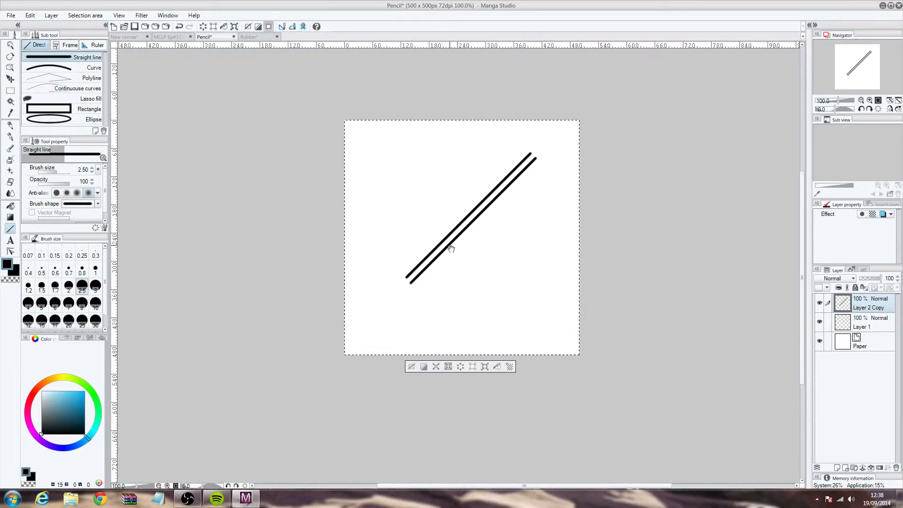
scroll(446, 252, up, 4)
drag(444, 219, 367, 250)
click(35, 69)
drag(355, 158, 564, 208)
drag(702, 198, 479, 191)
drag(569, 190, 502, 189)
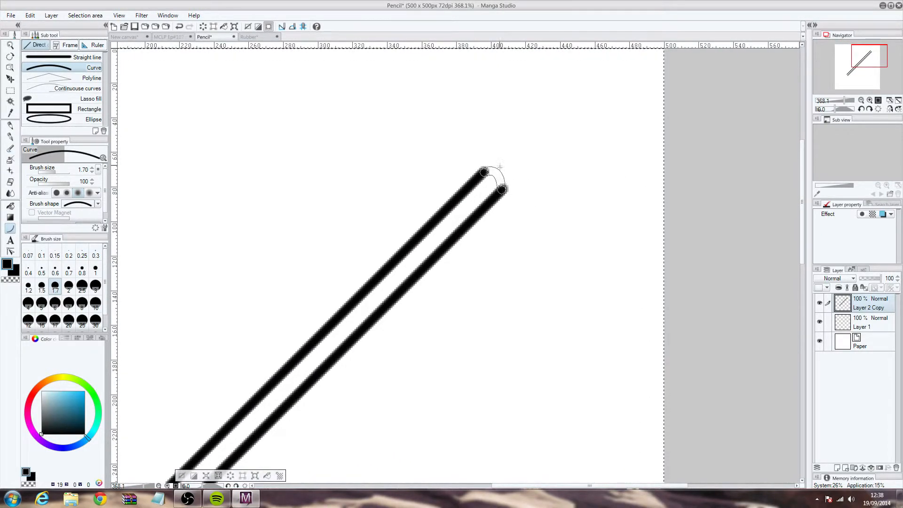
click(507, 168)
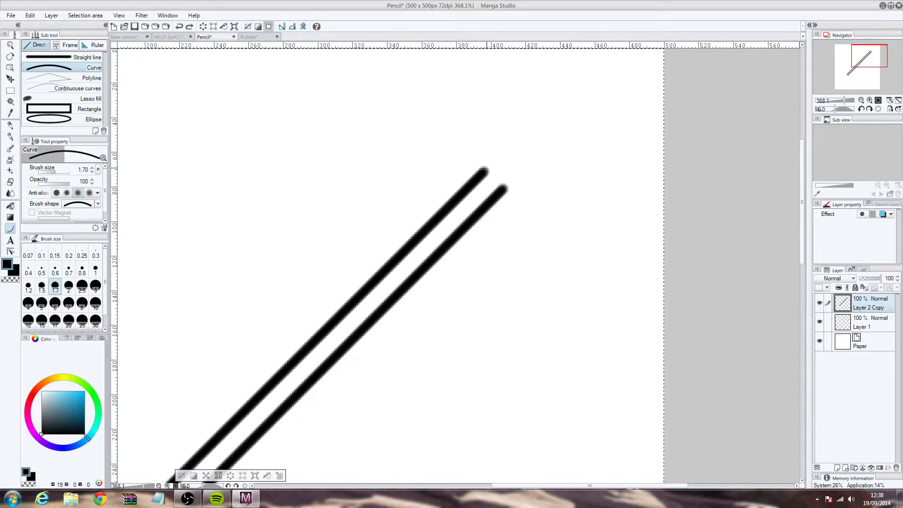
Try the curve across the pencil's upper end at brush size 2.00, then undo it.
click(69, 285)
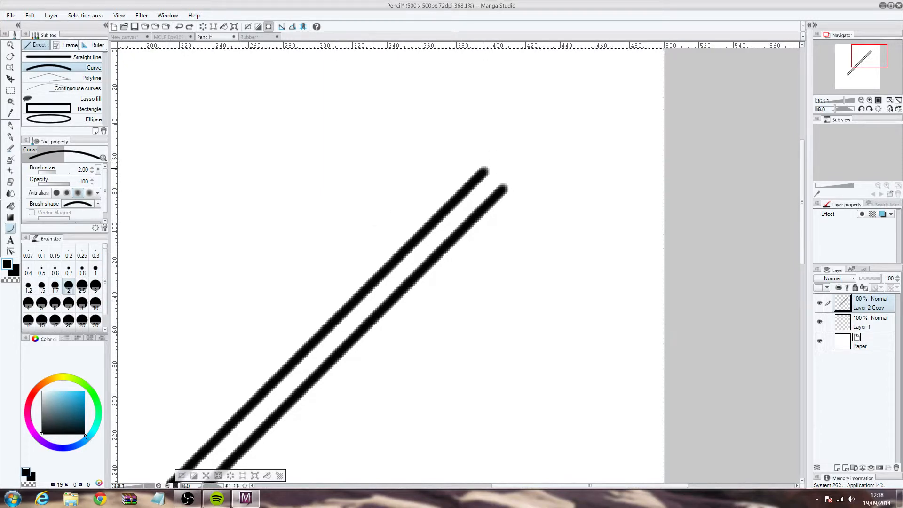
drag(487, 168, 505, 185)
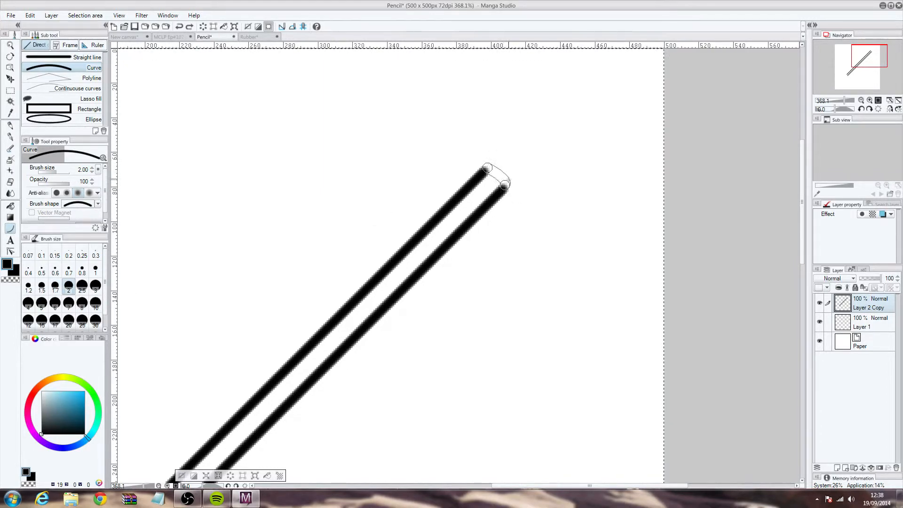
click(507, 175)
key(ctrl+z)
Close the upper end of the pencil outline with an outward curve at brush size 2.50.
click(82, 286)
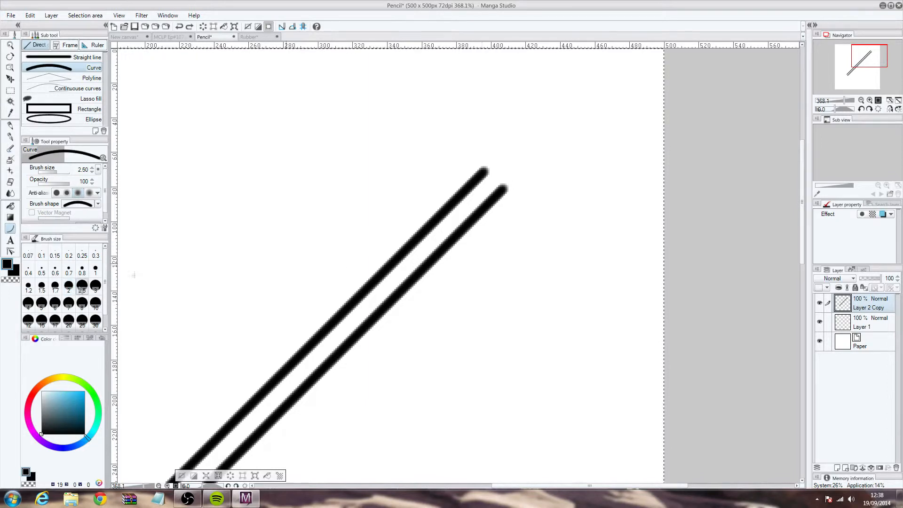
mouse_move(485, 169)
mouse_down()
mouse_move(505, 189)
mouse_move(475, 218)
mouse_up()
click(505, 177)
click(471, 207)
Join the lower ends of the pencil lines with a curve bulging inward at brush size 2.50.
drag(343, 236, 467, 113)
drag(447, 216, 573, 94)
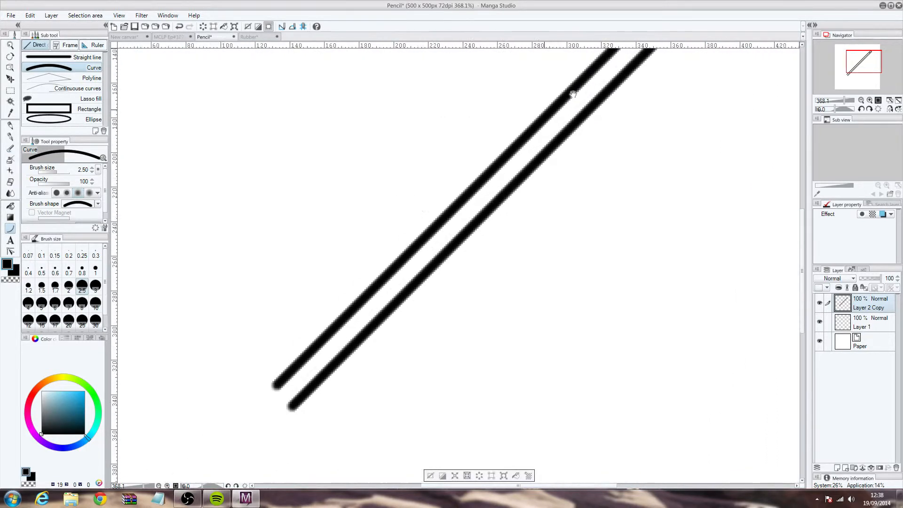
drag(415, 275, 431, 302)
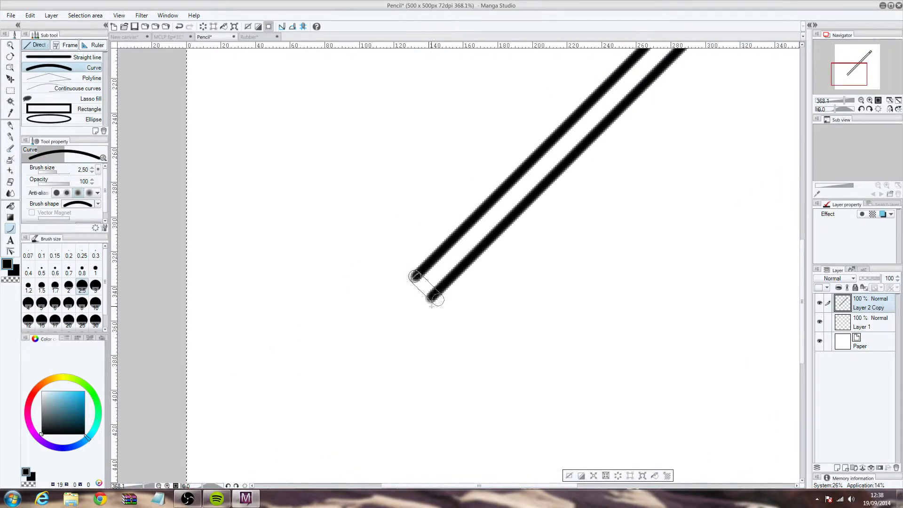
click(432, 277)
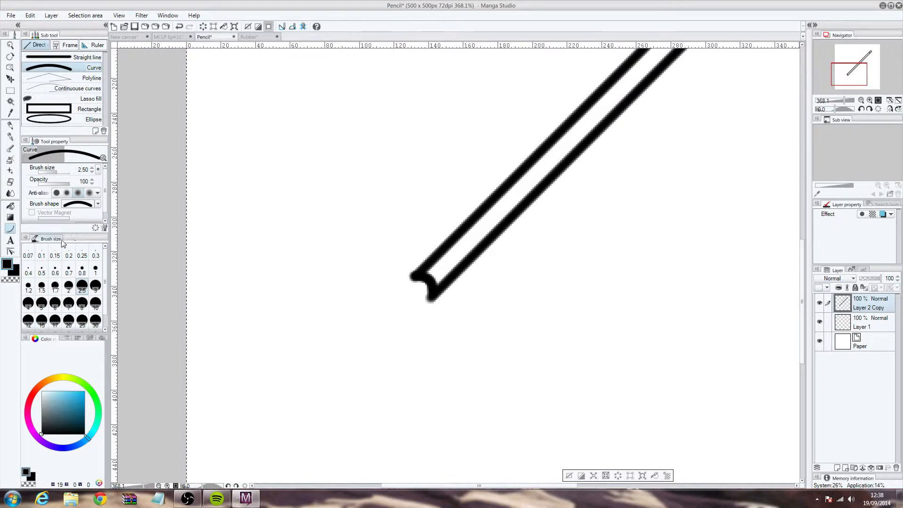
Draw the pencil's pointed tip with straight lines at brush size 2.50 and add a curve across it to mark the lead.
click(71, 57)
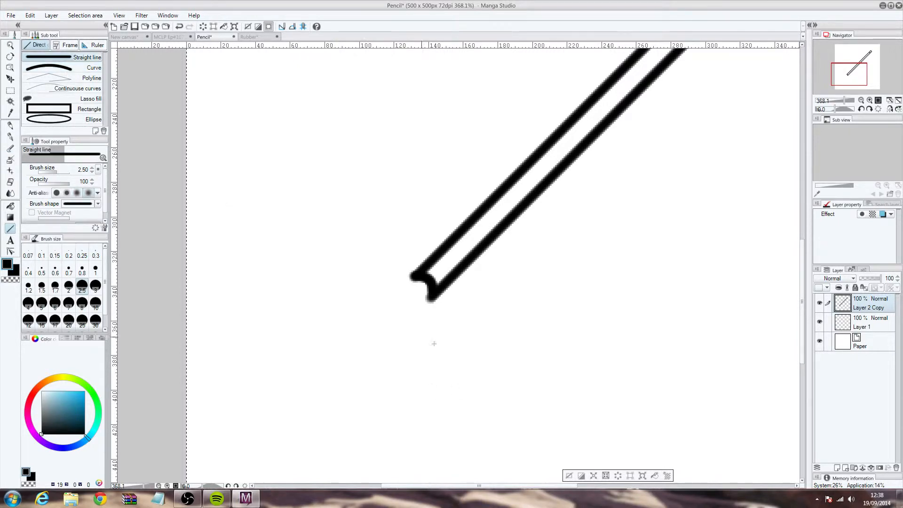
mouse_move(413, 278)
mouse_down()
mouse_move(398, 316)
mouse_move(432, 304)
mouse_up()
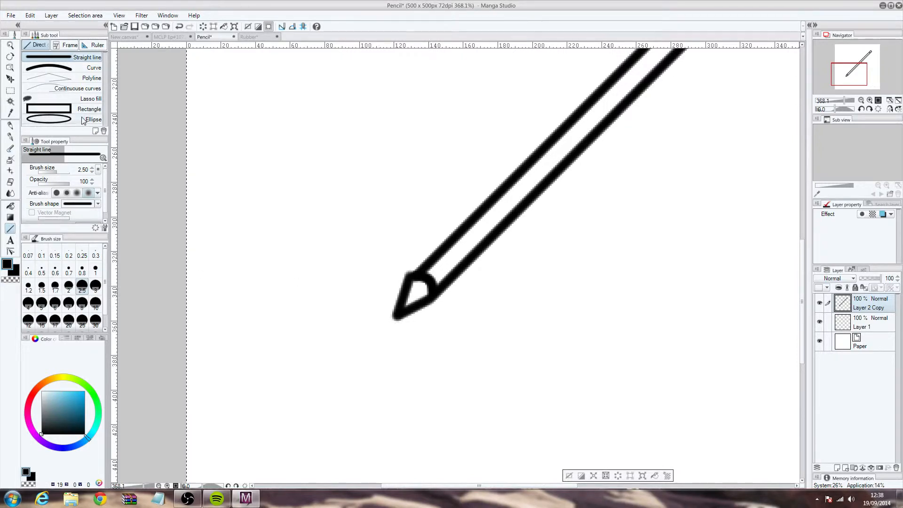
click(71, 68)
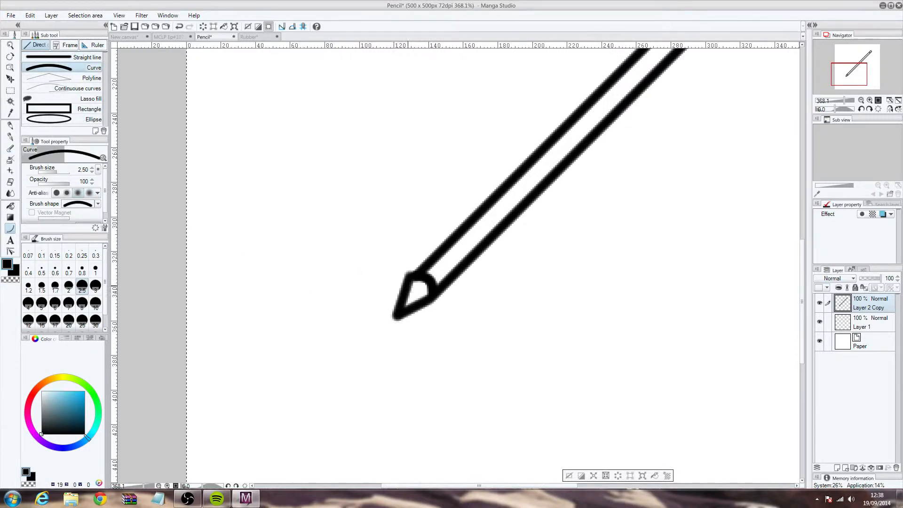
drag(408, 289, 425, 303)
click(423, 284)
scroll(492, 293, down, 5)
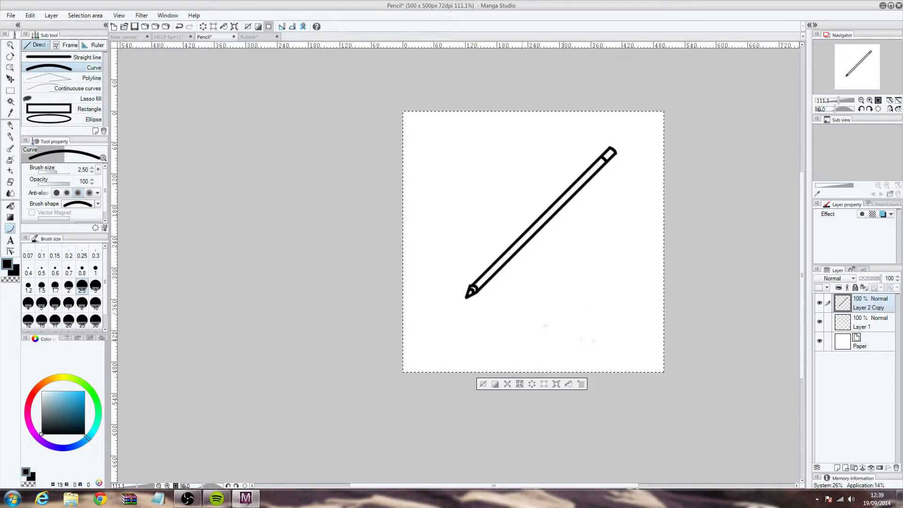
Switch to the 1280 x 720 px thumbnail canvas and check which layer holds the title text.
click(124, 36)
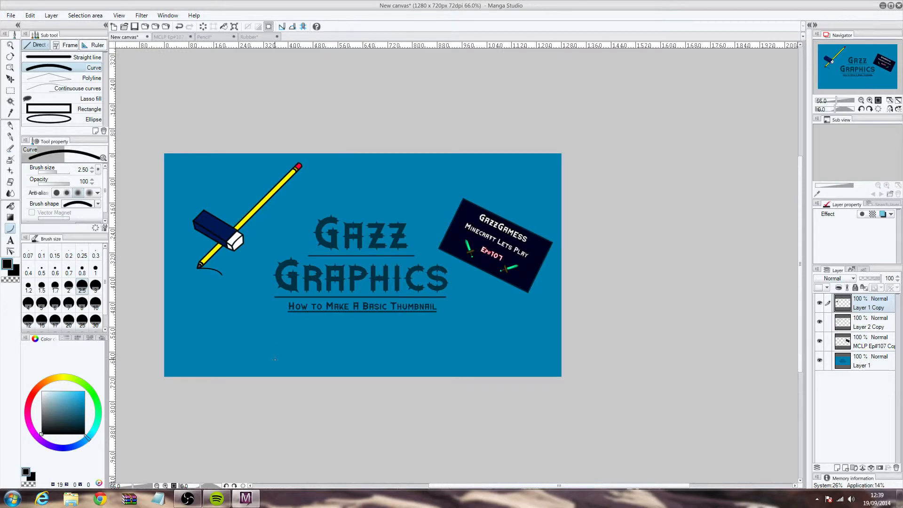
scroll(357, 314, up, 3)
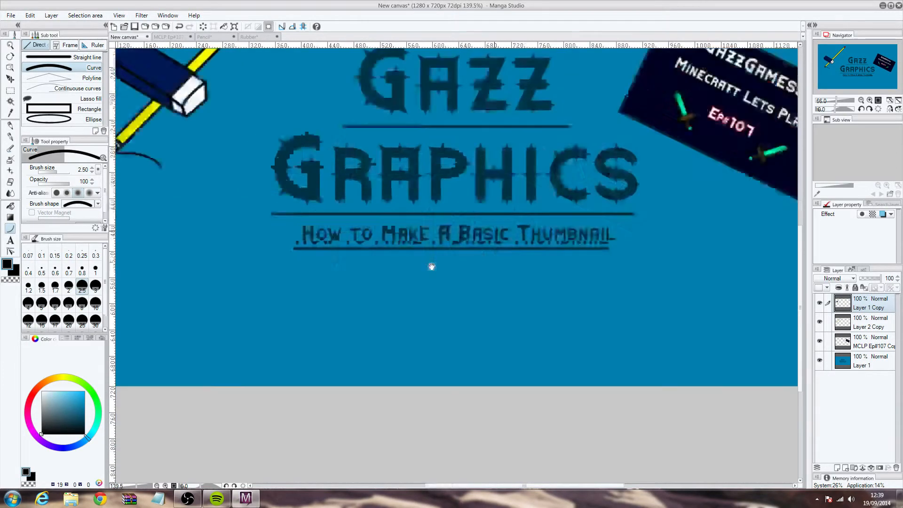
scroll(521, 226, down, 1)
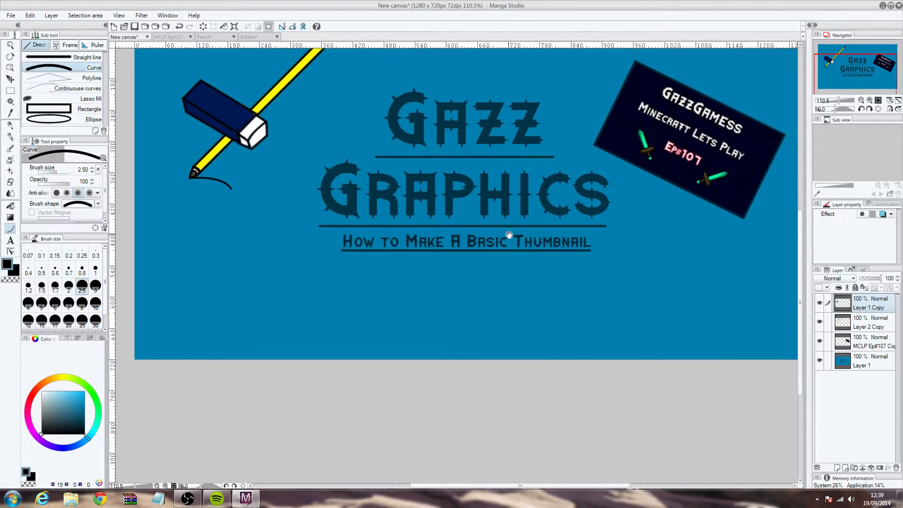
click(879, 361)
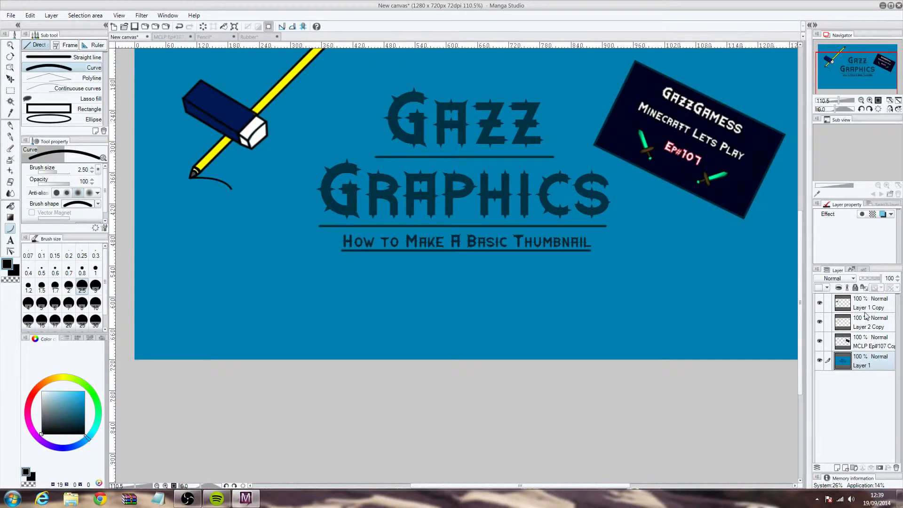
click(884, 306)
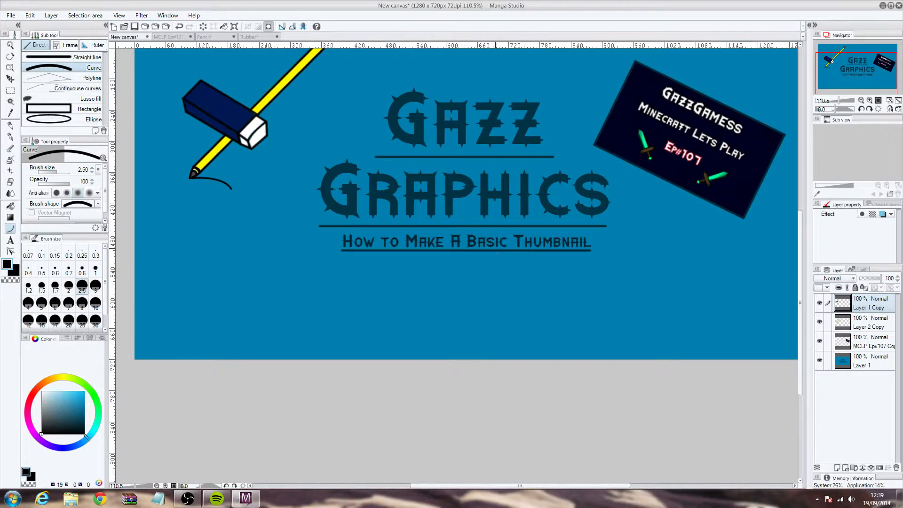
Try a Harder eraser stroke at size 2.50 near the subtitle on Layer 1, then undo it.
click(10, 182)
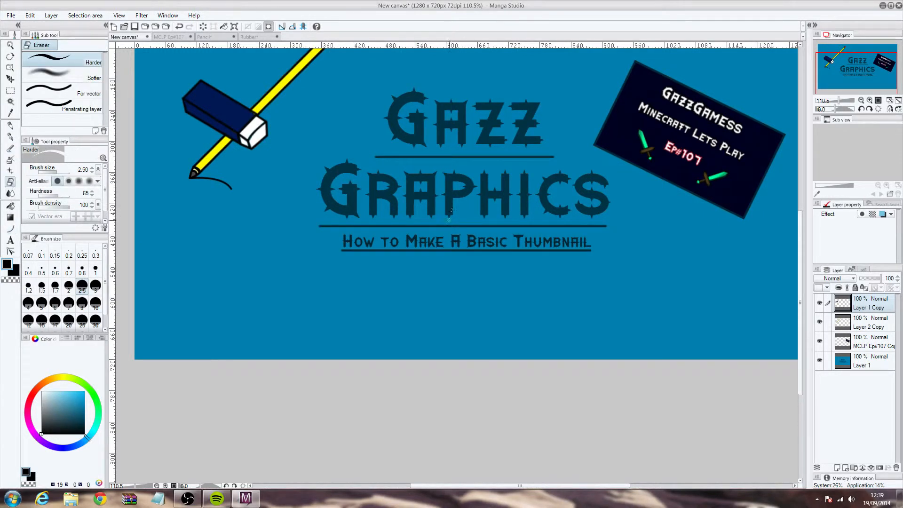
click(868, 369)
mouse_move(503, 233)
mouse_down()
mouse_move(565, 221)
mouse_move(480, 231)
mouse_up()
key(ctrl+z)
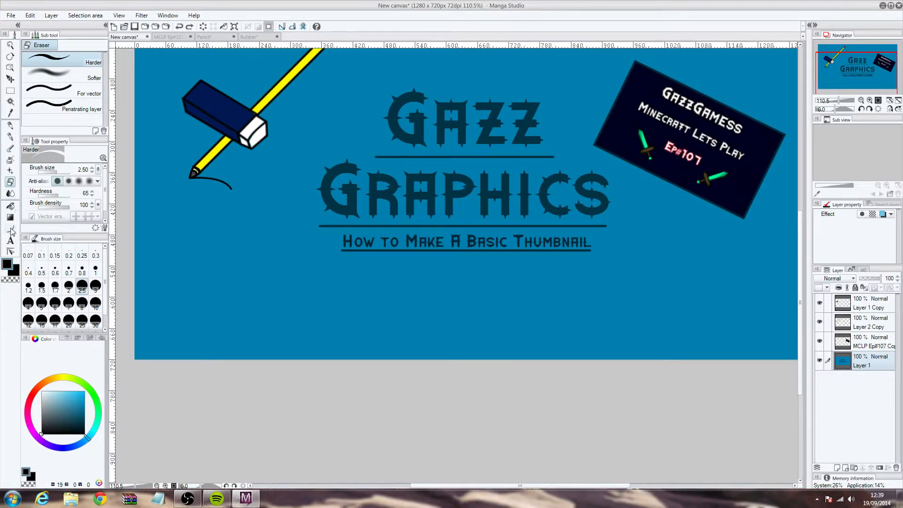
Cover the old title and subtitle on Layer 1 by filling a rectangular selection around them with the sampled background blue, then deselect.
click(10, 91)
drag(308, 73, 621, 285)
right_click(482, 288)
click(501, 298)
scroll(555, 241, down, 2)
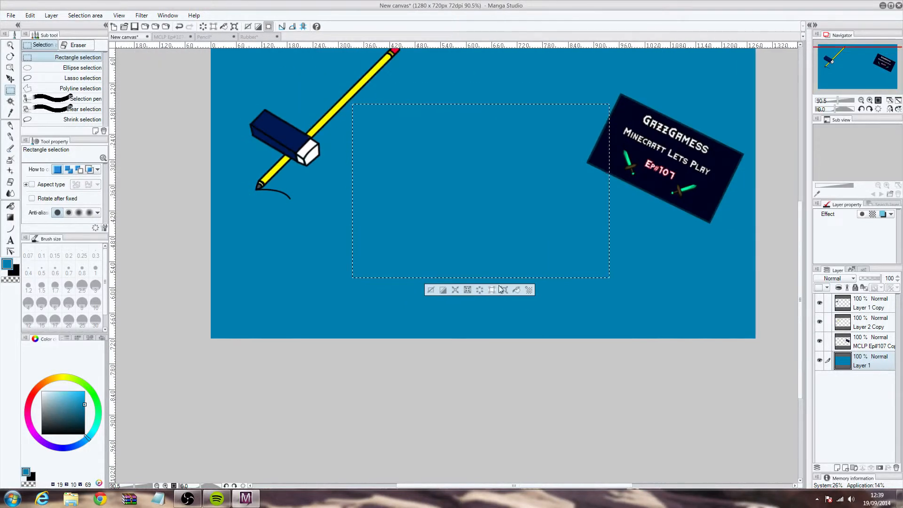
click(443, 290)
click(433, 350)
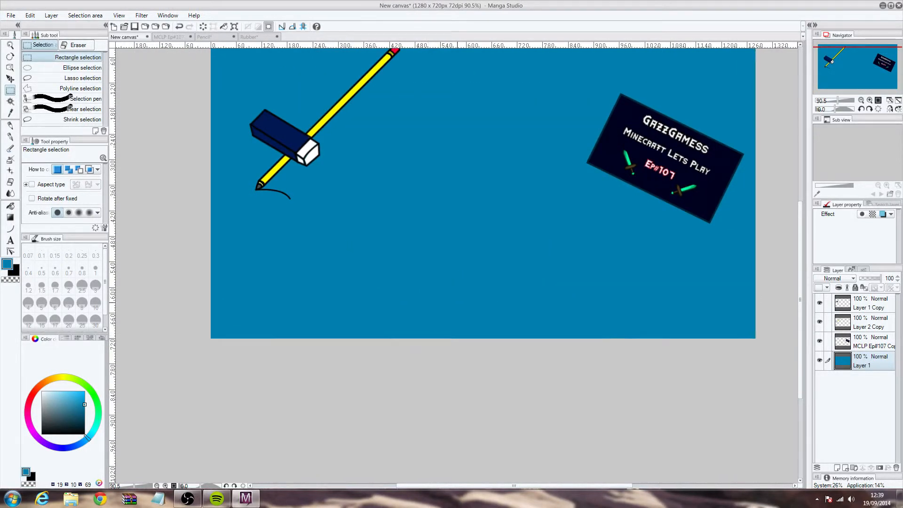
Add the text "Gazz Graphics" on two lines in a darker blue at the canvas centre, followed by two line breaks.
click(10, 240)
drag(85, 407, 142, 423)
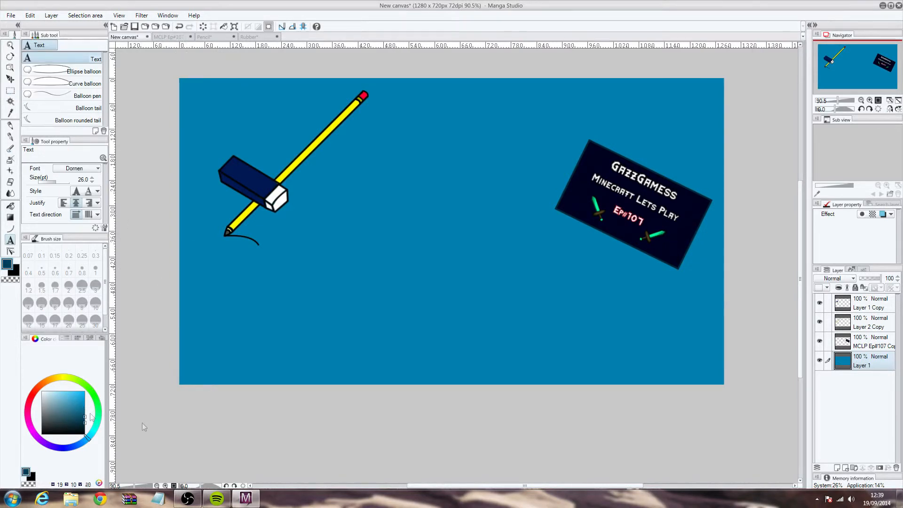
click(407, 209)
text(GrzzG)
key(BackSpace)
key(Return)
text(Graphics)
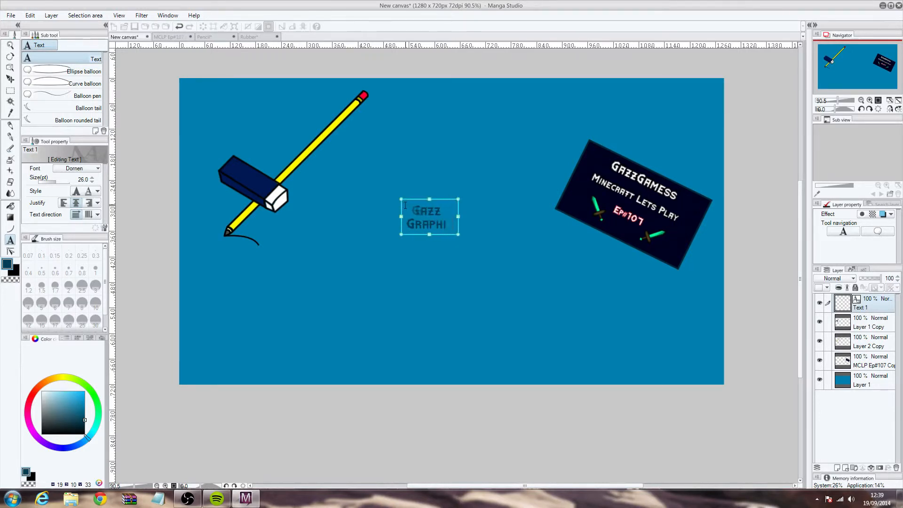
key(Return)
key(Return)
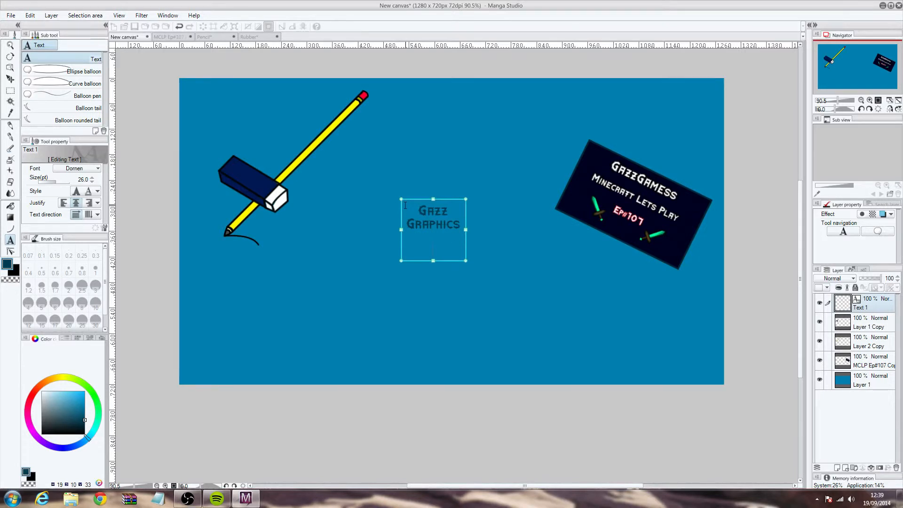
Try adding a line starting "How To Make A" beneath the title in the same text box, then delete it.
text(How To Make A Bad)
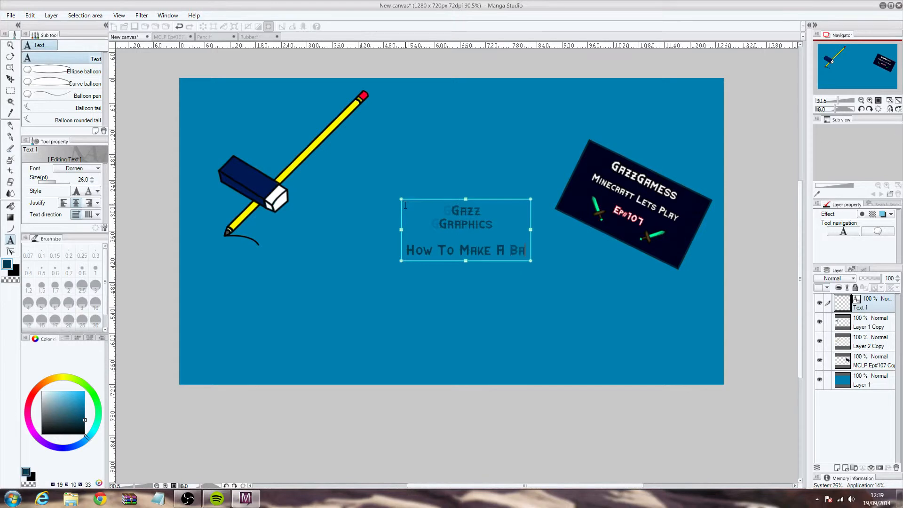
key(BackSpace)
key(BackSpace)
key(BackSpace)
key(BackSpace)
key(BackSpace)
key(BackSpace)
key(BackSpace)
key(BackSpace)
key(BackSpace)
key(BackSpace)
key(BackSpace)
key(BackSpace)
key(BackSpace)
key(BackSpace)
key(BackSpace)
key(BackSpace)
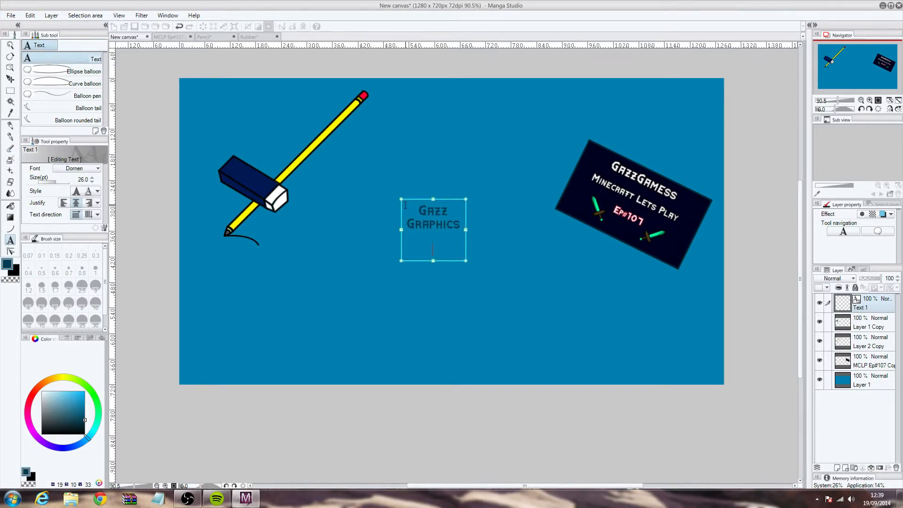
Enlarge the title text to 78.8 pt and move it up between the pencil and the sample picture.
drag(464, 258, 580, 323)
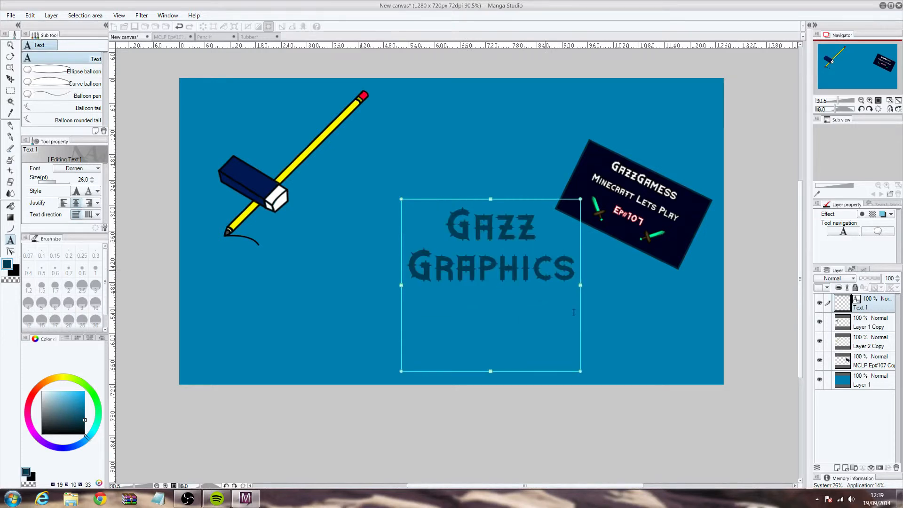
drag(515, 202, 483, 169)
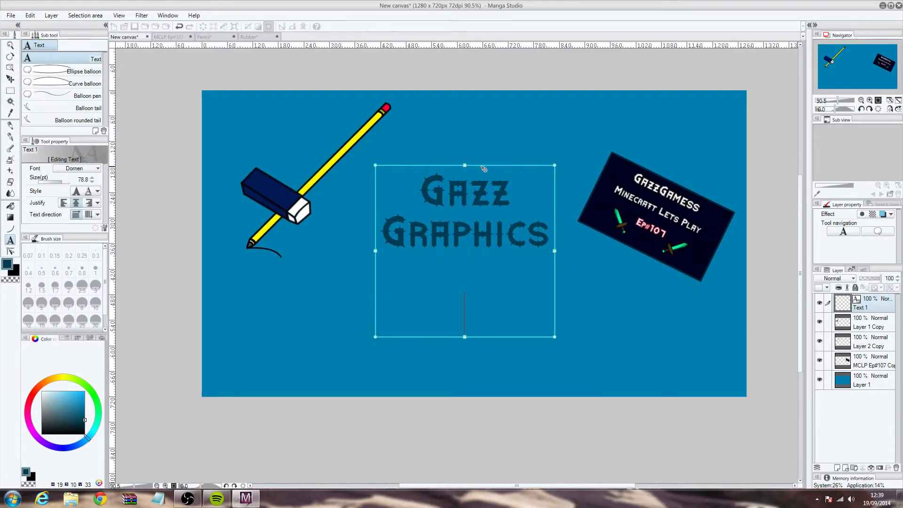
Add a white border with an edge thickness of 1.30 to the title, and enlarge and reposition the text further up.
key(ctrl+a)
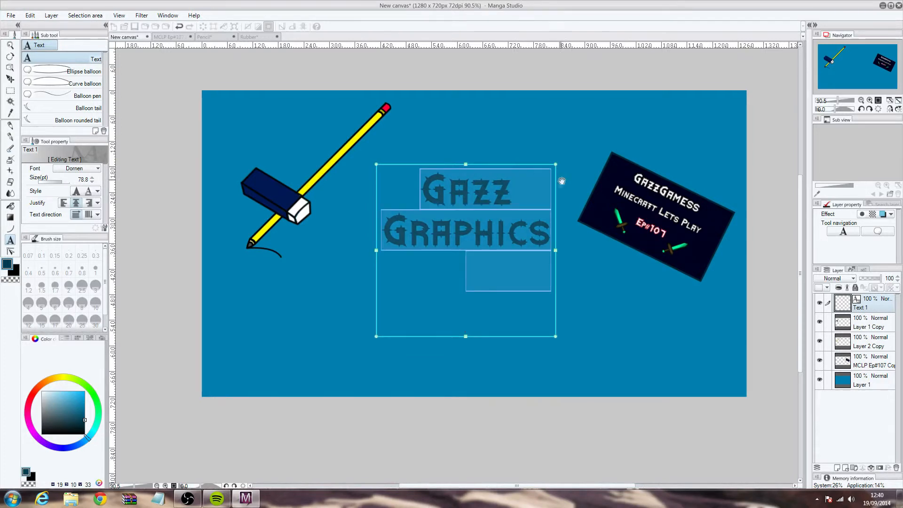
click(864, 214)
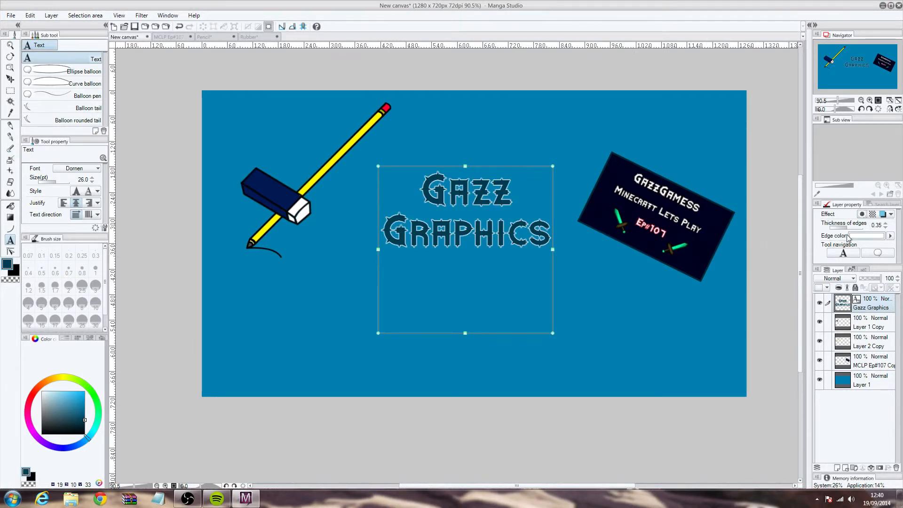
drag(884, 225, 885, 225)
drag(553, 333, 644, 424)
drag(571, 170, 541, 150)
Add a separate subtitle reading "How To Make A Basic Thumbnail" at 26 pt below the title.
click(328, 345)
text(How Ro M)
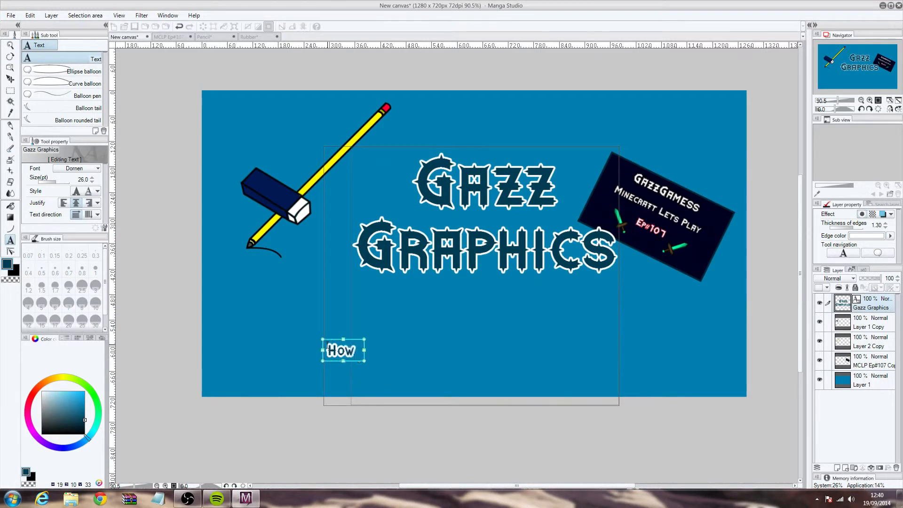
key(BackSpace)
key(BackSpace)
key(BackSpace)
key(BackSpace)
text(To Make A Bsic)
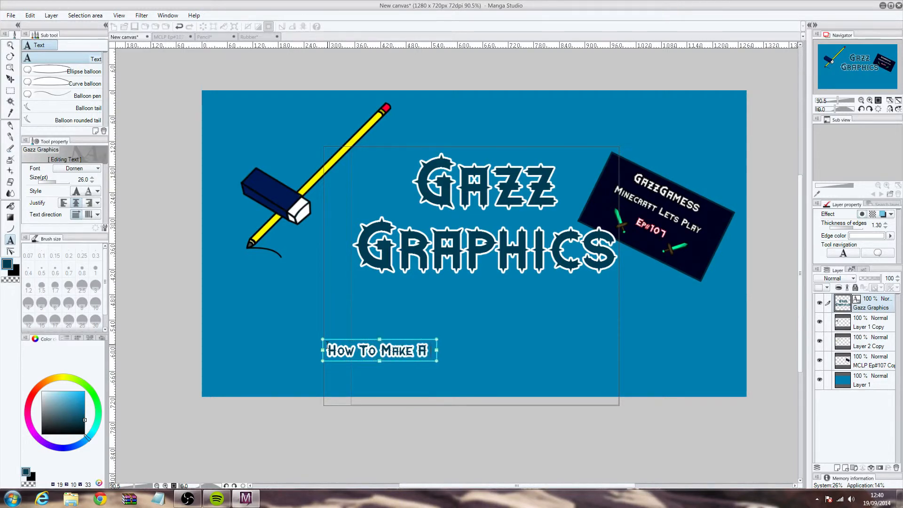
key(BackSpace)
key(BackSpace)
key(BackSpace)
text(asic YTh)
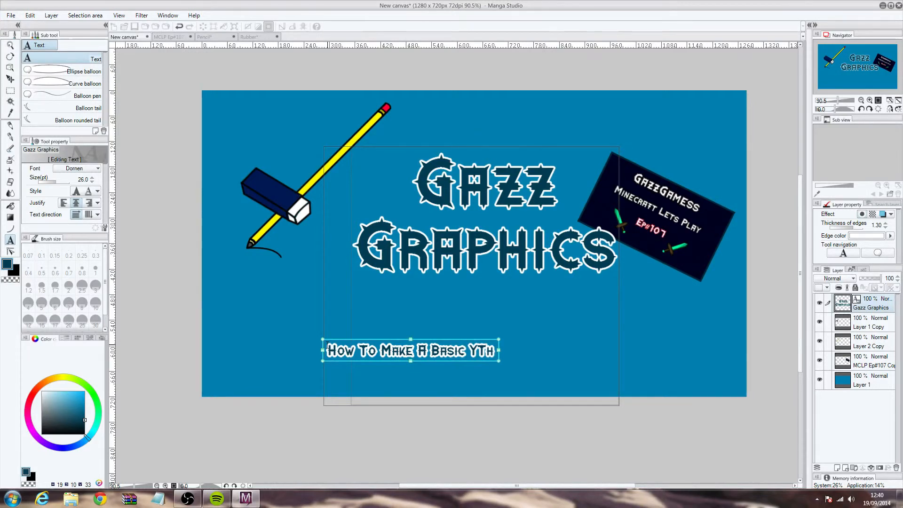
key(BackSpace)
text(Thumbnail)
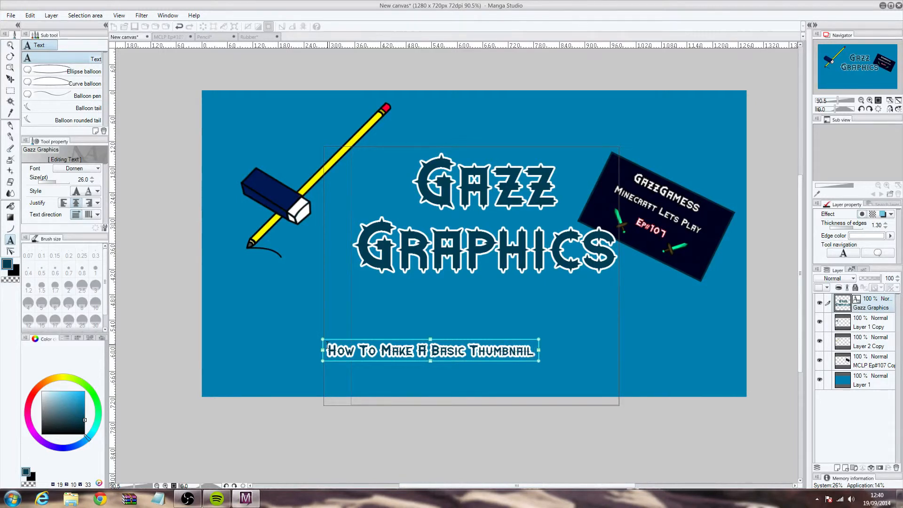
Reduce the text layer's border to an edge thickness of 0.50.
click(886, 228)
click(886, 228)
click(887, 228)
click(886, 228)
click(886, 228)
click(887, 227)
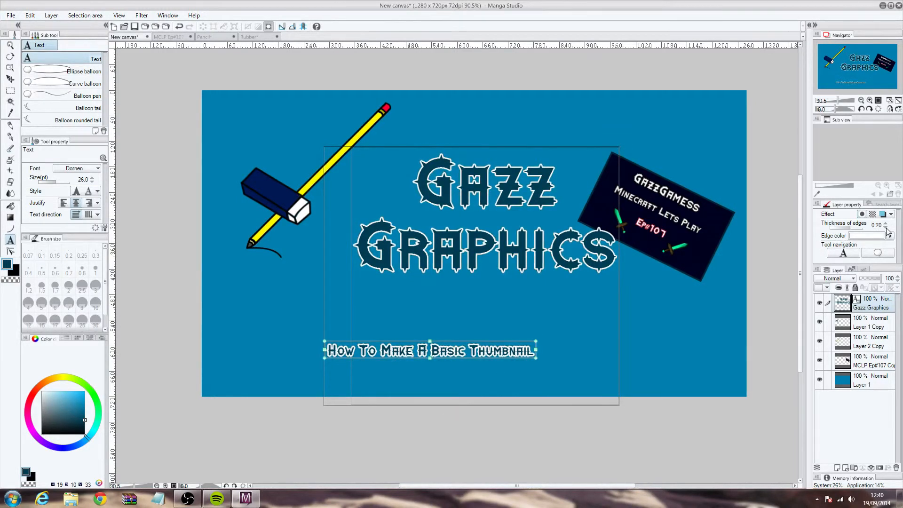
double_click(400, 373)
click(336, 352)
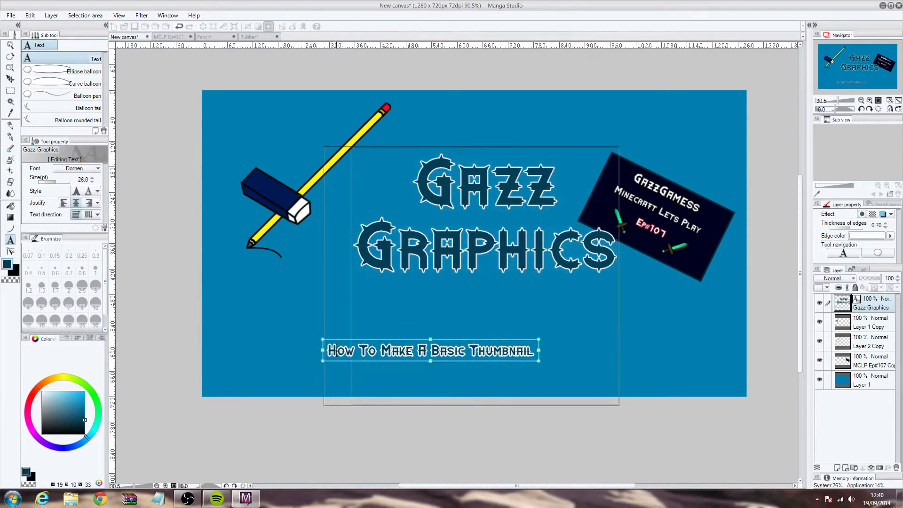
key(ctrl+a)
click(886, 227)
click(886, 228)
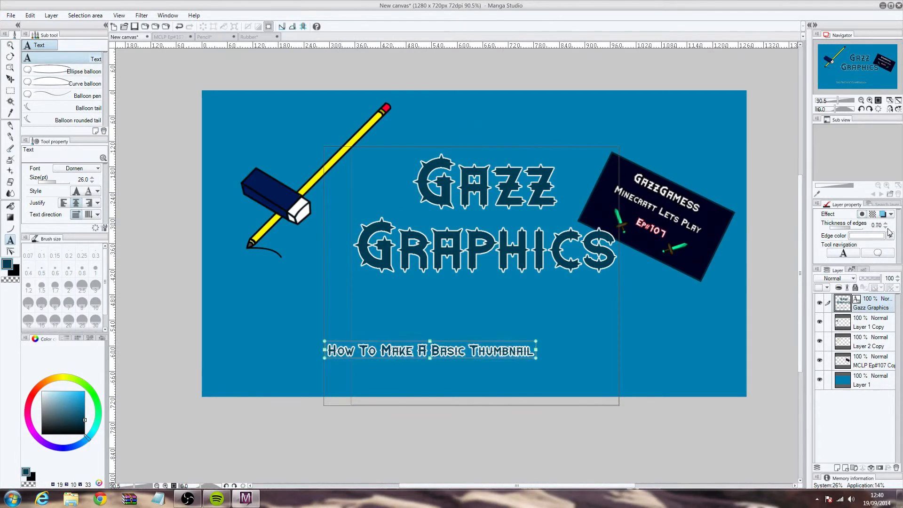
Move the subtitle up so it sits centred directly beneath the word "Graphics".
drag(469, 344, 525, 290)
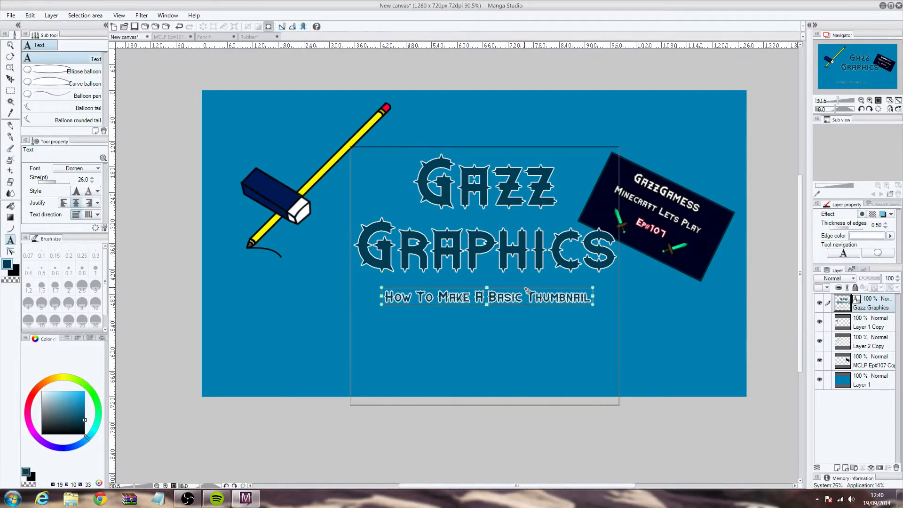
click(660, 441)
drag(710, 443, 712, 442)
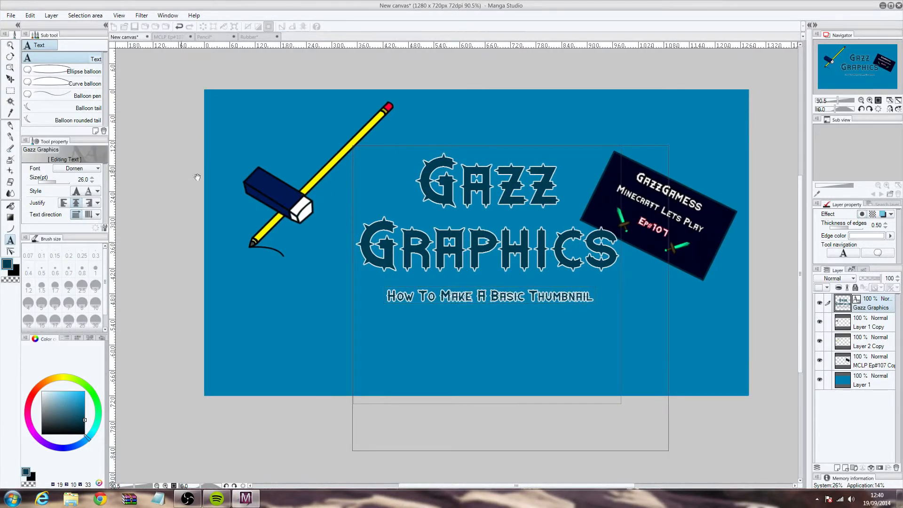
Hide the four layers above the blue background and select Layer 1.
click(838, 345)
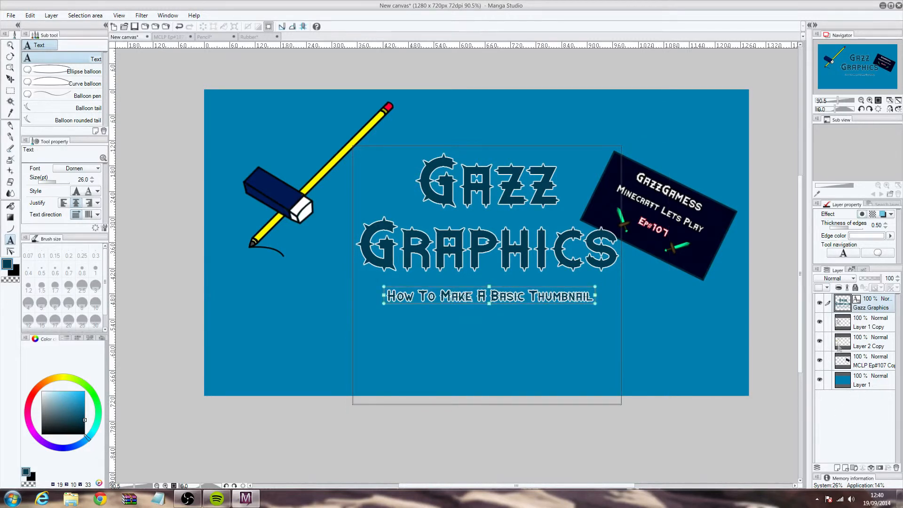
drag(820, 302, 821, 365)
click(840, 382)
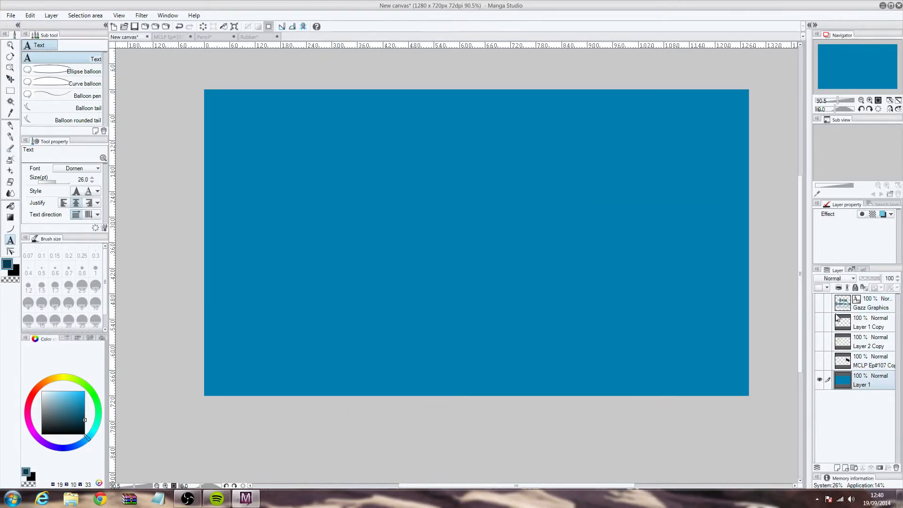
Add the "Flow line.rough" material over the canvas and reduce its layer opacity to 24%.
click(809, 25)
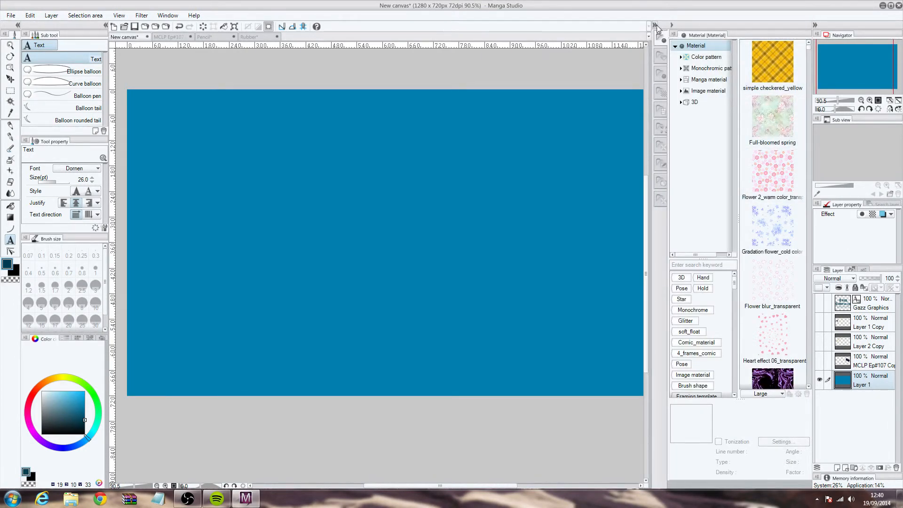
click(671, 25)
click(809, 25)
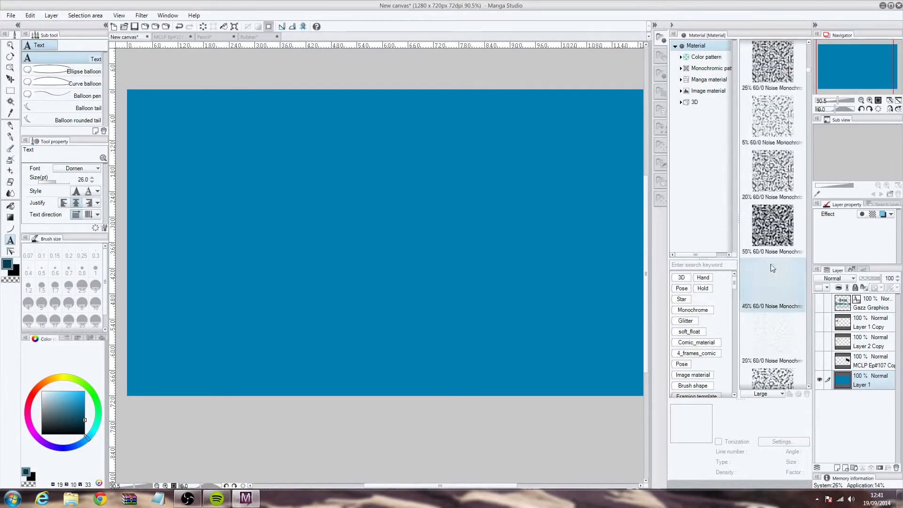
drag(773, 118, 492, 199)
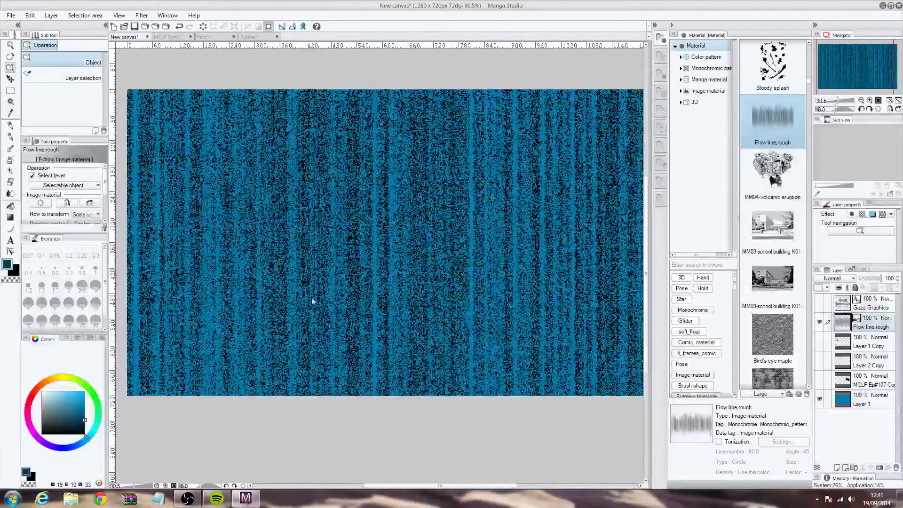
drag(879, 278, 865, 276)
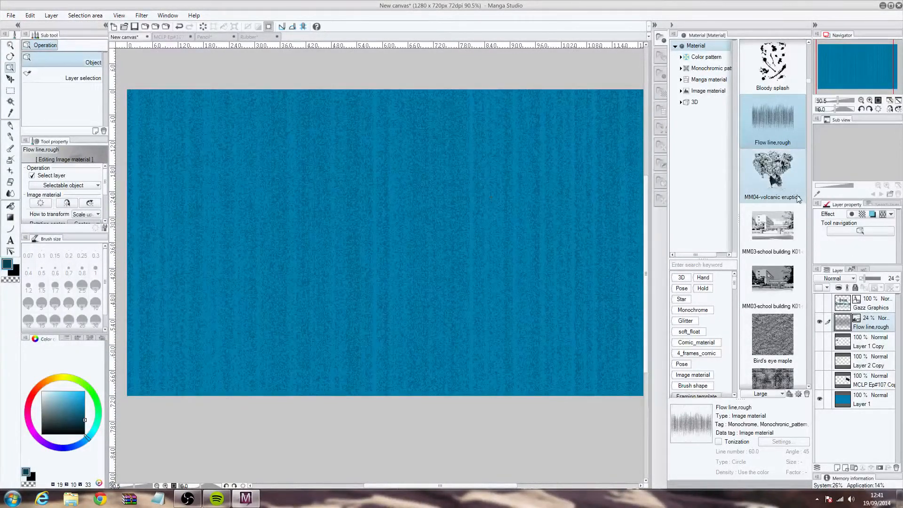
Add the "Rough textured" material over the canvas and reduce its layer opacity to 50%.
scroll(781, 235, down, 5)
scroll(783, 240, down, 2)
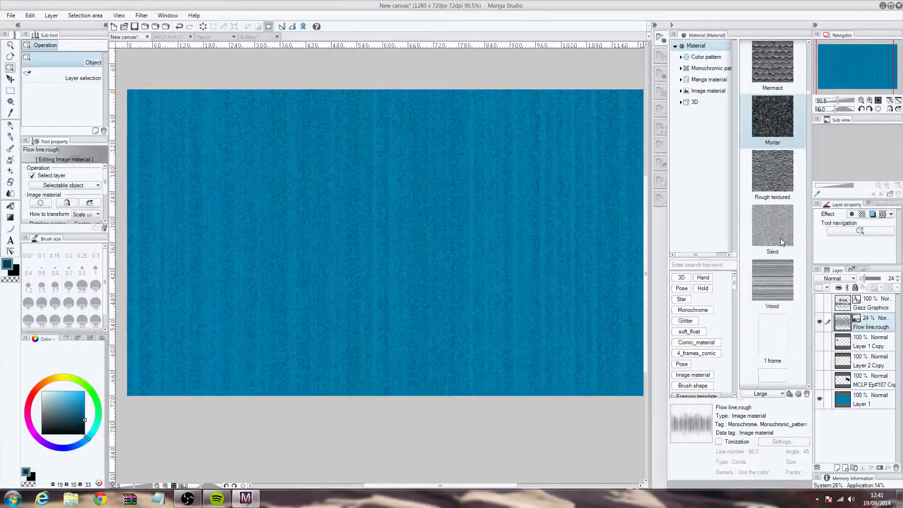
drag(775, 179, 487, 206)
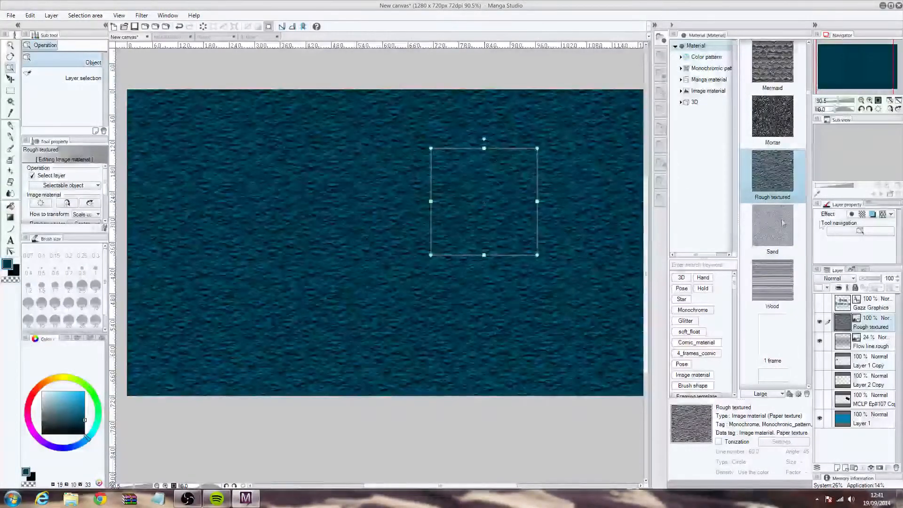
click(871, 278)
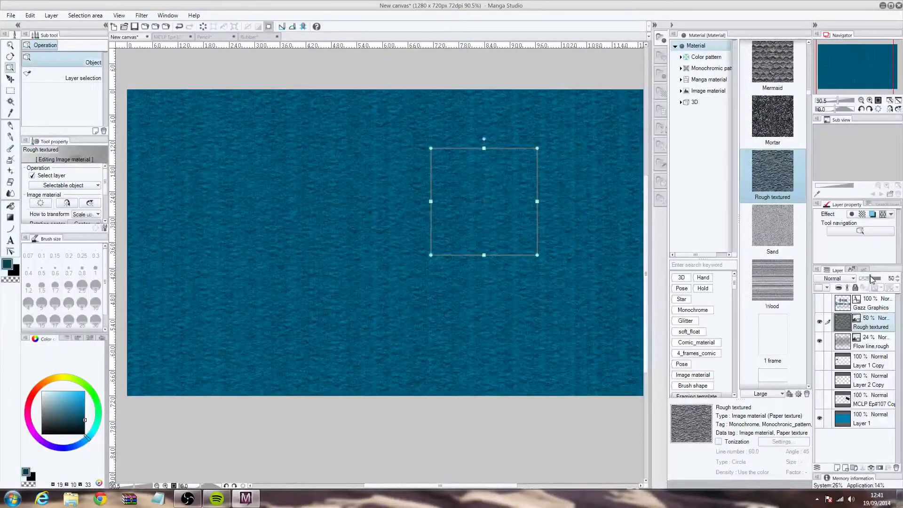
Place the two texture layers directly above Layer 1 and merge both down into it.
drag(845, 345, 874, 389)
drag(871, 329, 873, 391)
click(872, 469)
click(872, 469)
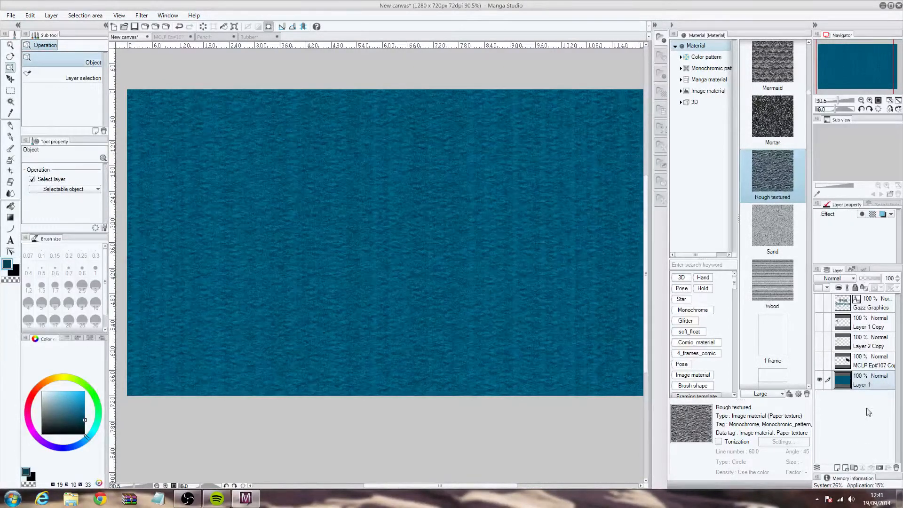
Show the sample picture, pencil, rubber and Gazz Graphics text layers again and collapse the materials library.
click(820, 360)
click(821, 341)
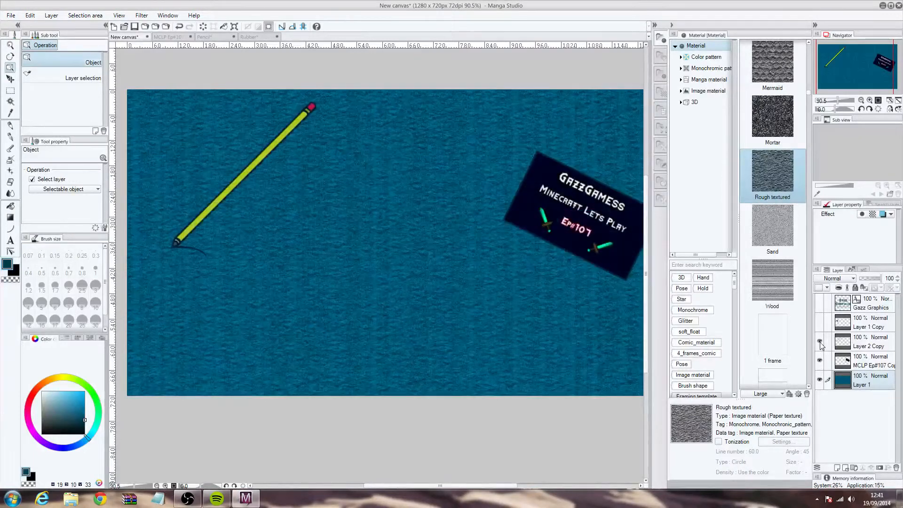
click(820, 321)
click(819, 302)
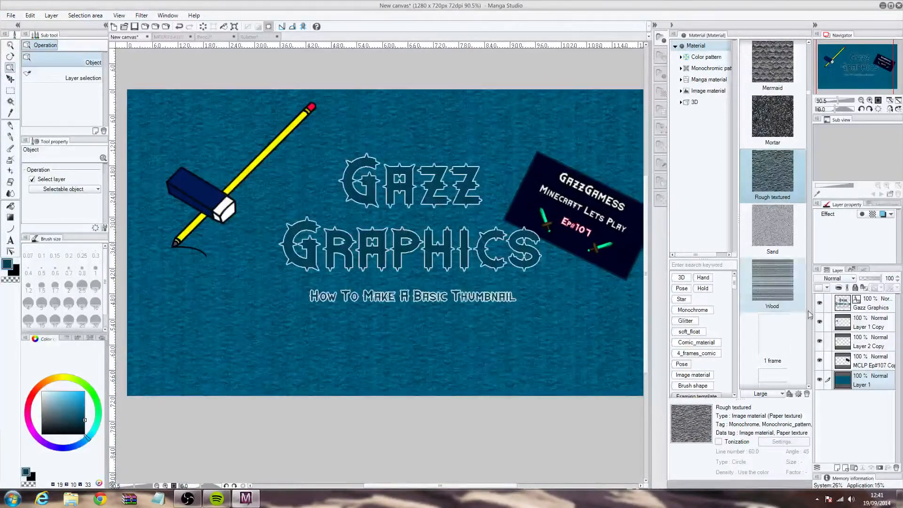
click(656, 26)
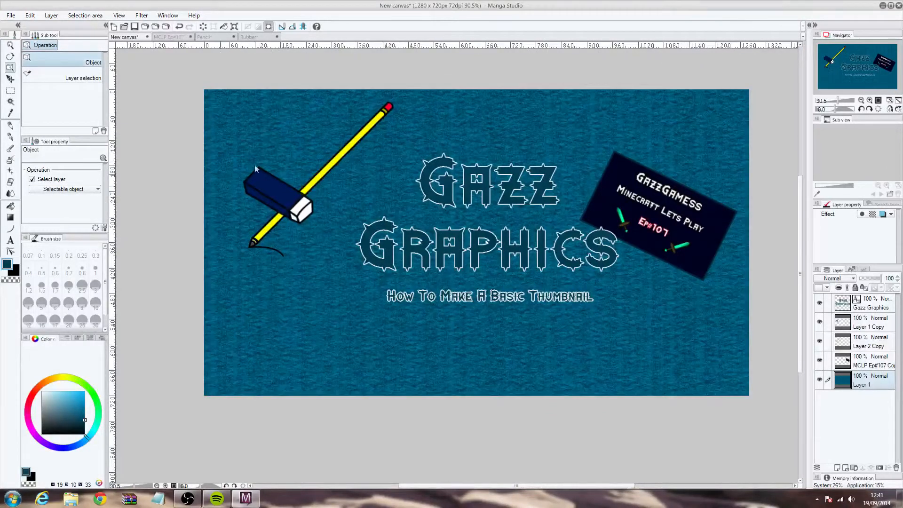
Move the Gazz Graphics text layer slightly left so the title clears the tilted sample picture.
click(10, 79)
drag(527, 236, 534, 226)
key(ctrl+z)
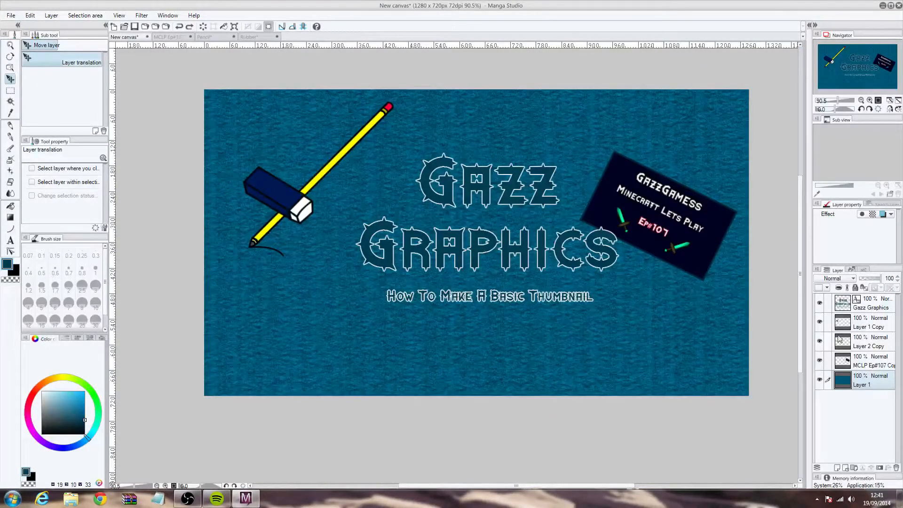
click(871, 303)
drag(581, 274, 567, 273)
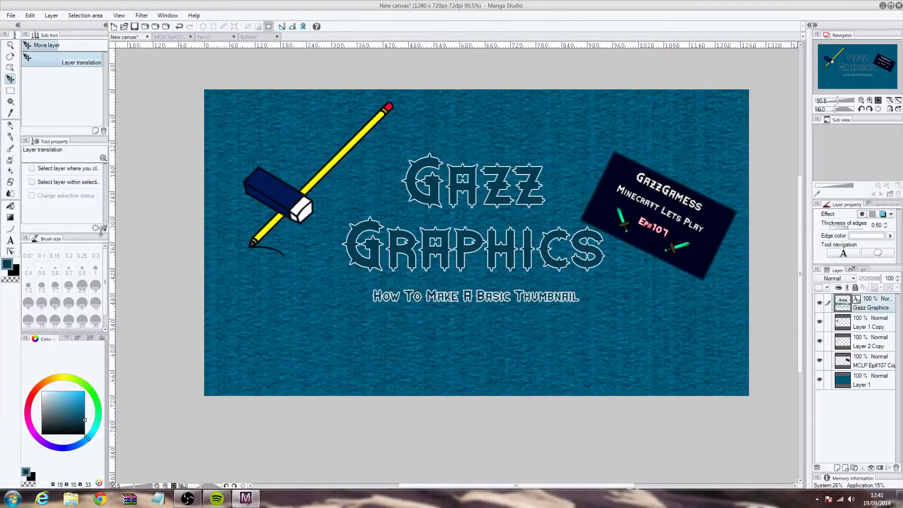
Draw white horizontal straight lines on Layer 1 beneath "Gazz", beneath "Graphics" and beneath the subtitle.
click(10, 229)
click(84, 57)
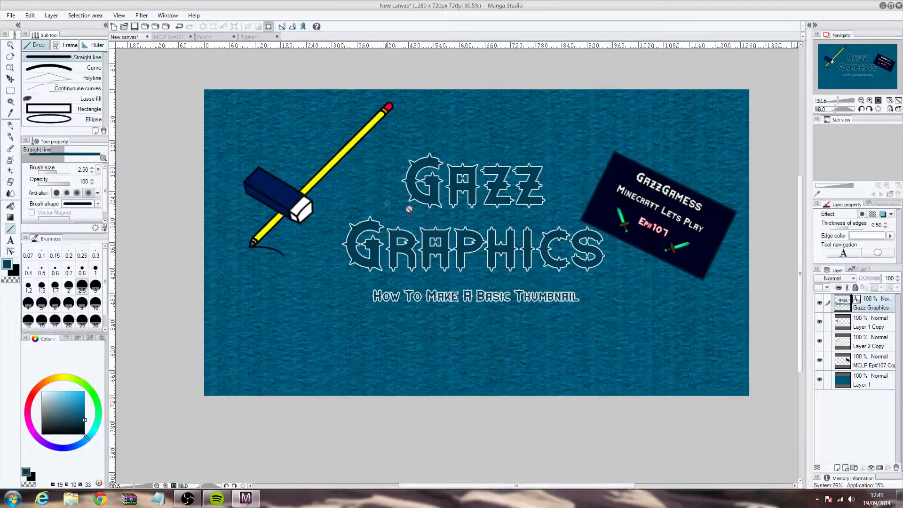
click(854, 383)
drag(546, 215, 555, 215)
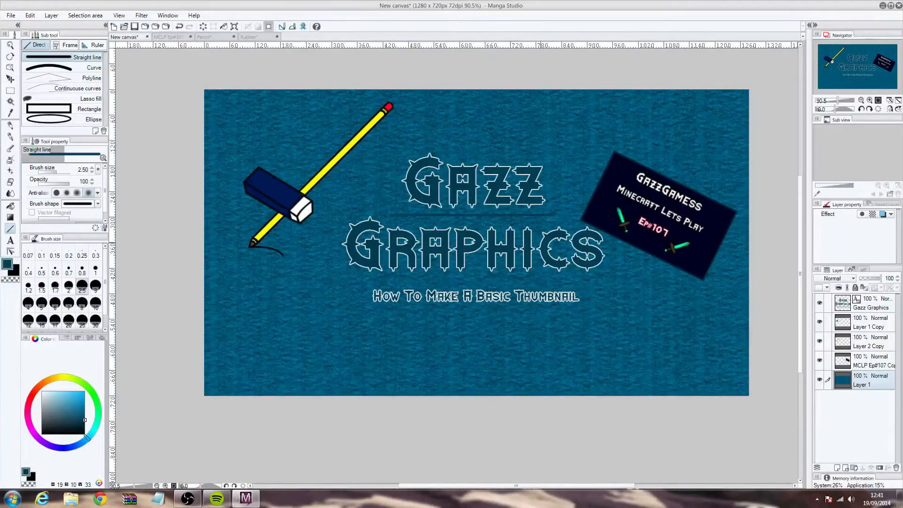
click(84, 434)
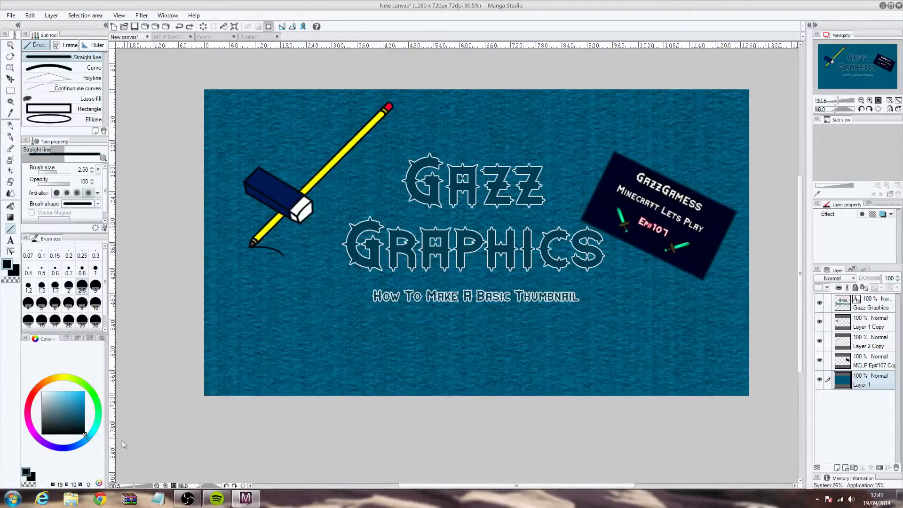
drag(60, 420, 17, 355)
drag(379, 311, 566, 311)
drag(366, 275, 581, 275)
drag(422, 214, 540, 214)
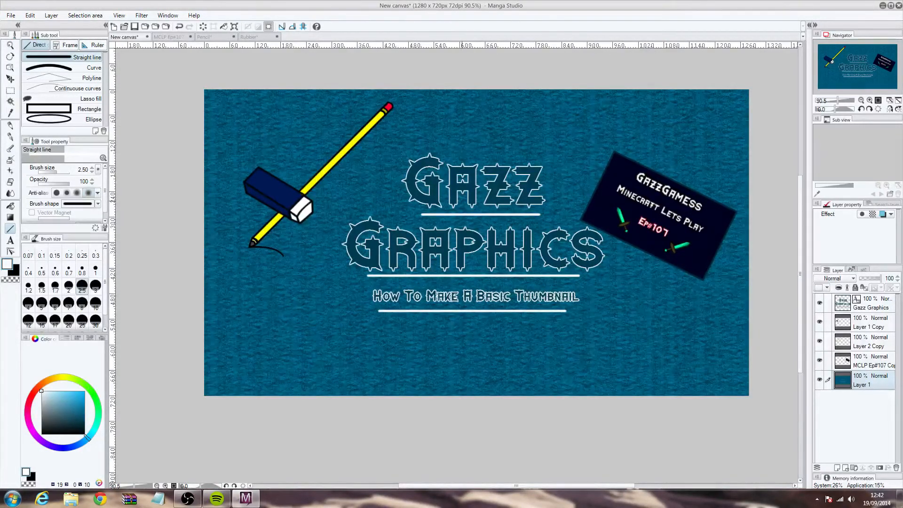
click(29, 16)
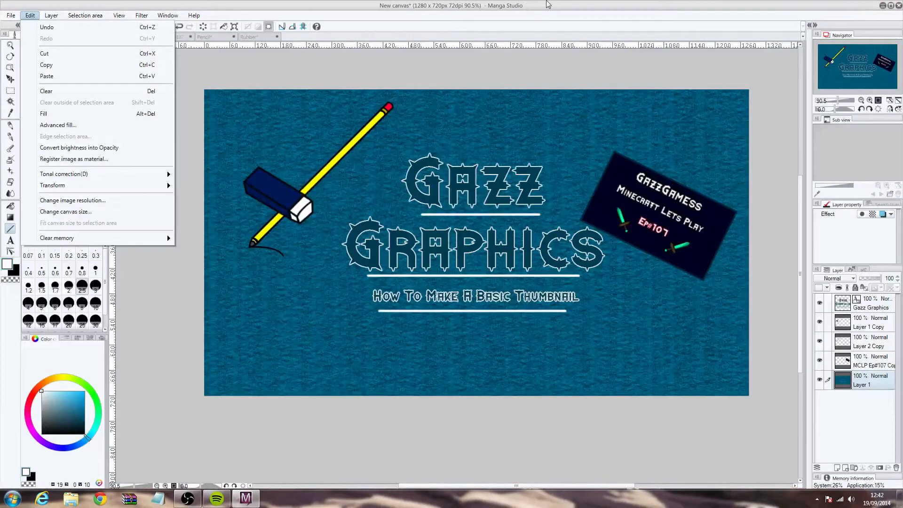
mouse_move(12, 17)
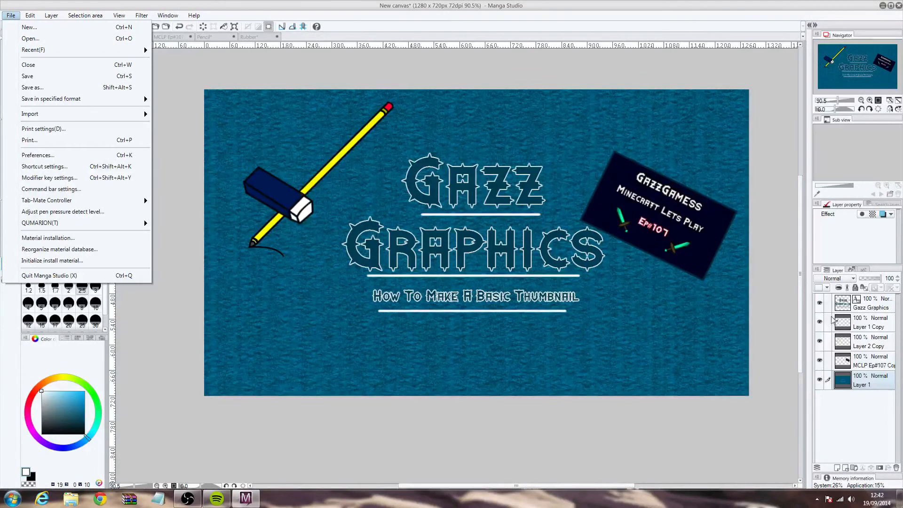
click(516, 5)
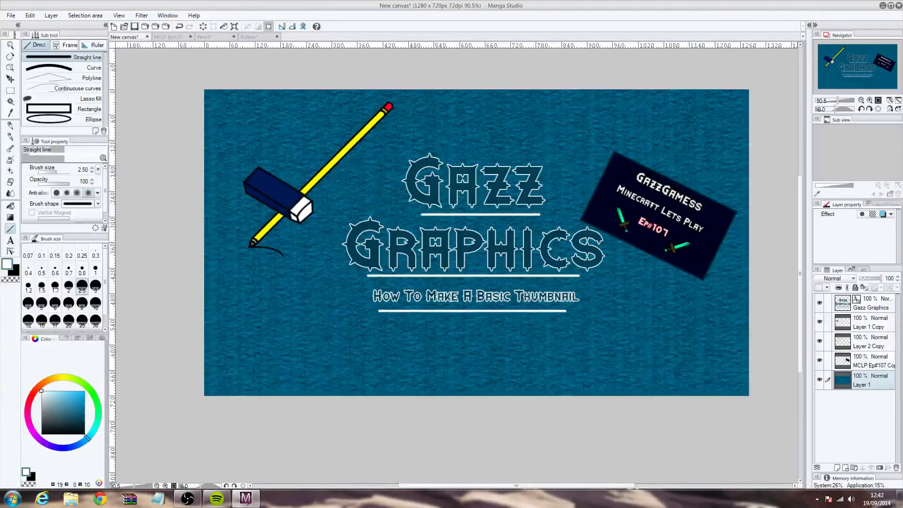